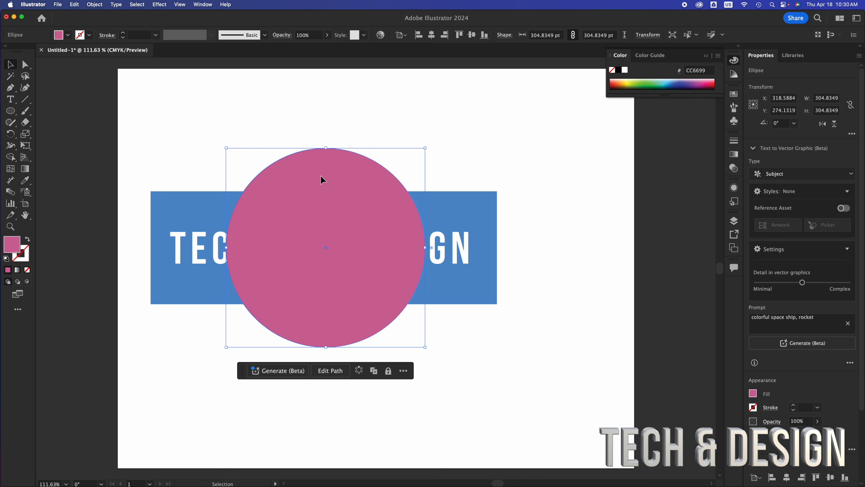
Send the pink circle to the back, behind the blue TECH AND DESIGN banner
right_click(322, 180)
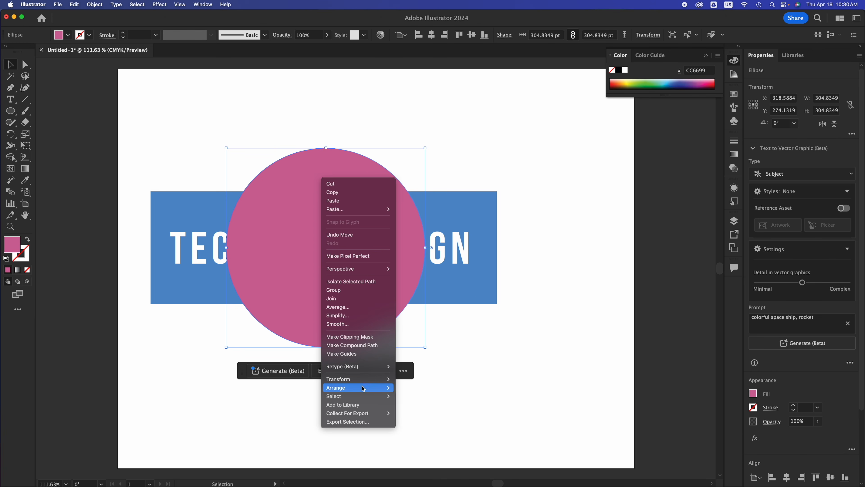
mouse_move(364, 388)
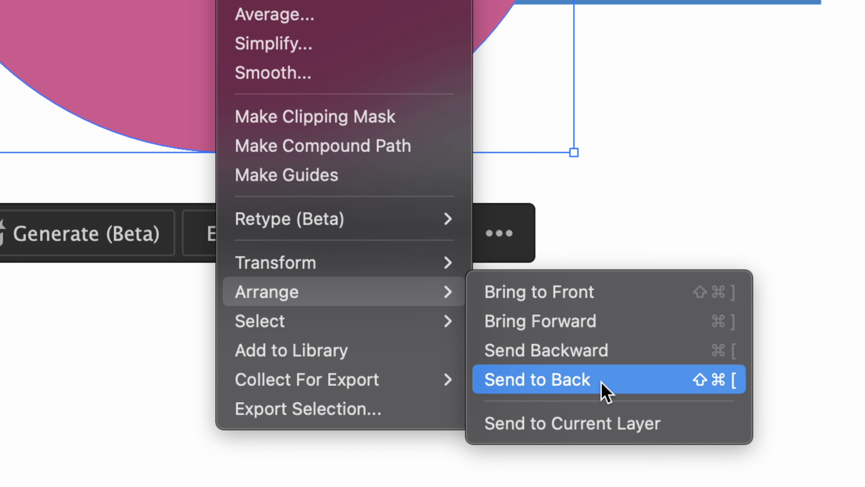
click(605, 392)
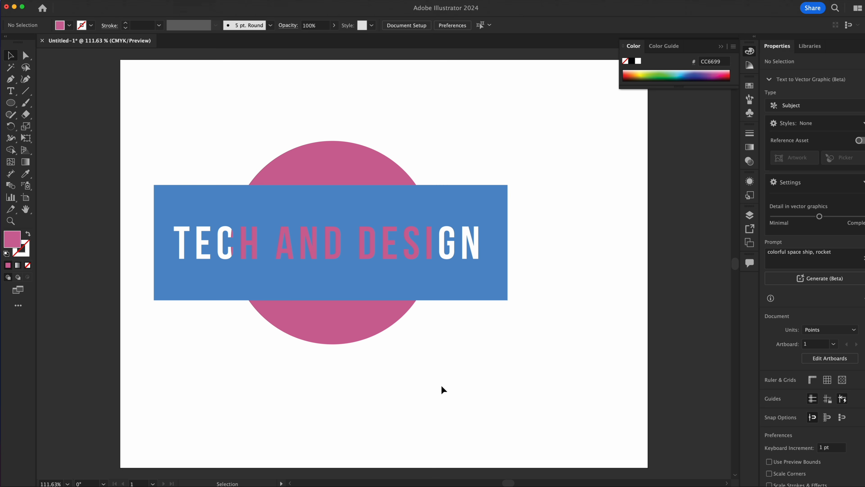
Move the circle rightwards so it sits behind the DESIGN end of the banner
drag(343, 326, 455, 316)
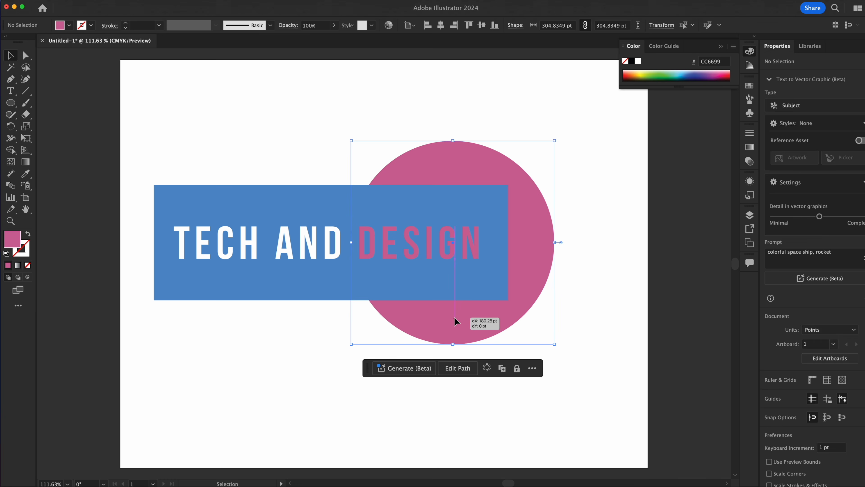
click(293, 380)
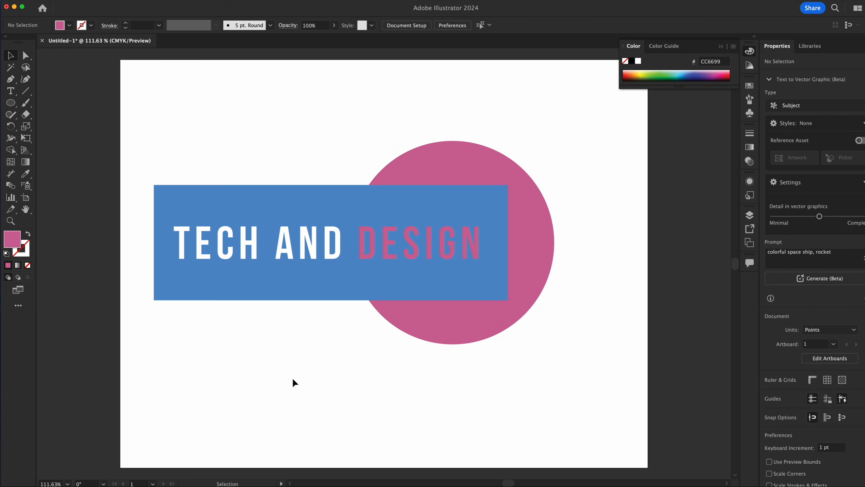
Recolour the circle using a CMYK swatch from the Color Picker, giving it a magenta fill
click(457, 337)
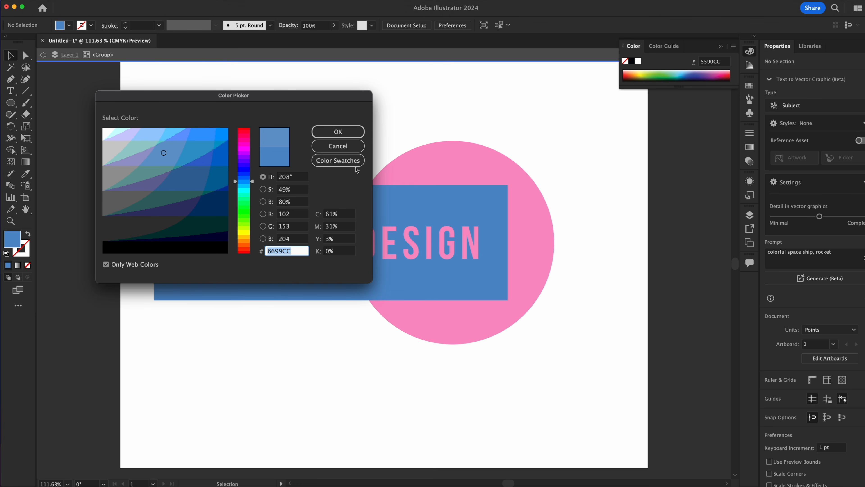
click(349, 161)
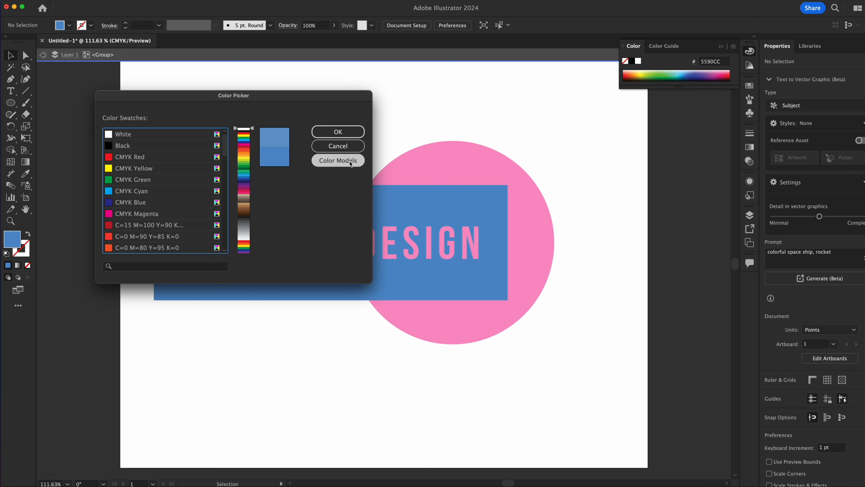
click(131, 193)
click(355, 132)
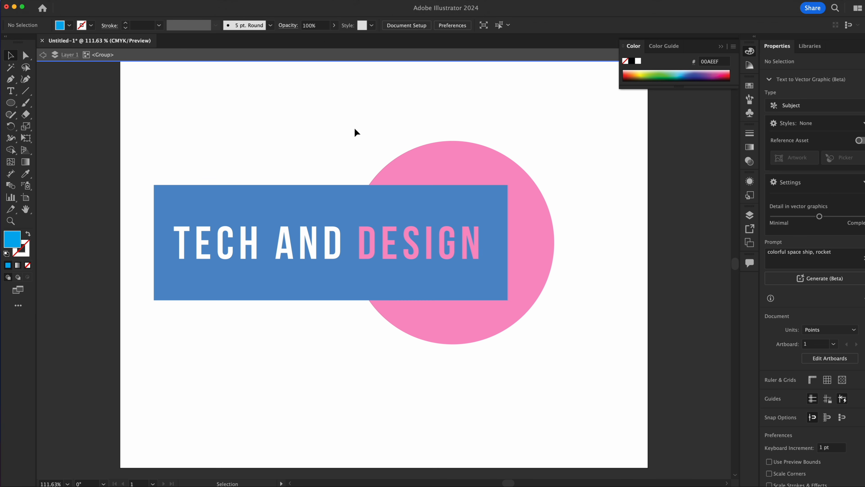
double_click(434, 104)
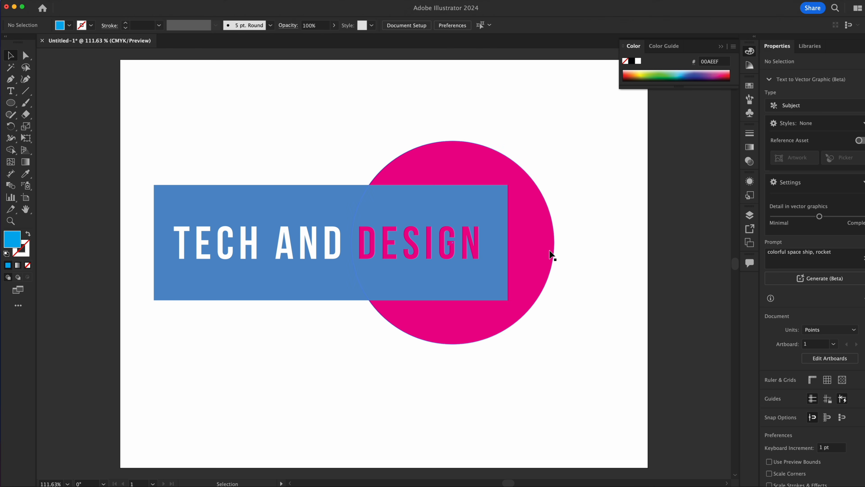
Duplicate the magenta circle and place the copy behind the left part of the banner
click(550, 262)
mouse_move(550, 263)
mouse_down()
mouse_move(381, 258)
mouse_move(271, 265)
mouse_move(574, 267)
mouse_move(218, 275)
mouse_move(457, 261)
mouse_move(632, 275)
mouse_move(495, 282)
mouse_move(355, 225)
mouse_move(517, 198)
mouse_move(551, 303)
mouse_move(444, 228)
mouse_move(564, 257)
mouse_move(572, 273)
mouse_move(538, 267)
mouse_up()
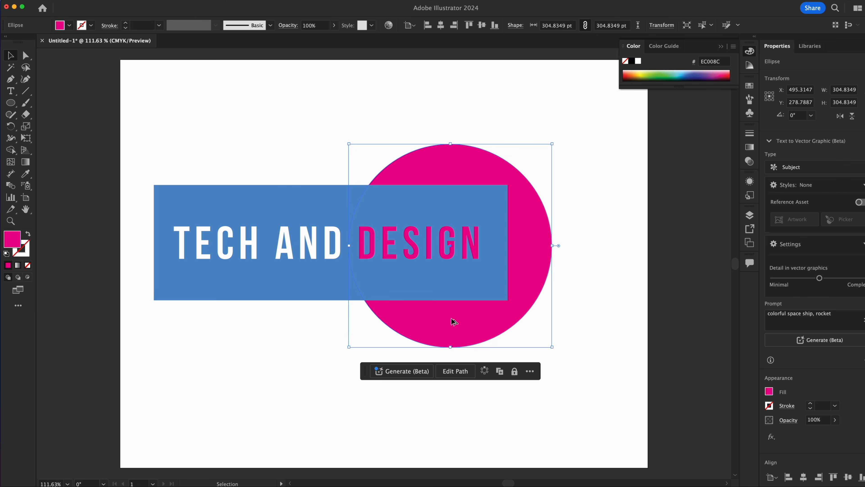
alt+drag(464, 321, 243, 323)
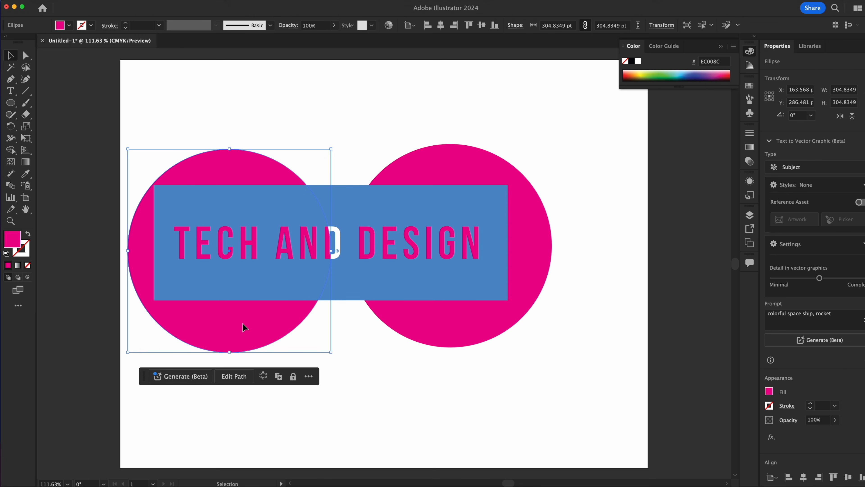
Fill the copied circle with the orange C=0 M=50 Y=100 K=0 swatch
double_click(243, 323)
double_click(12, 239)
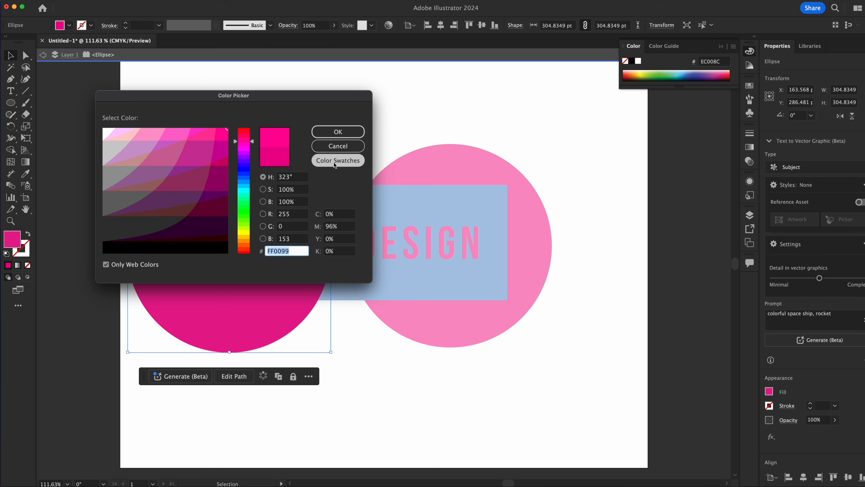
click(335, 162)
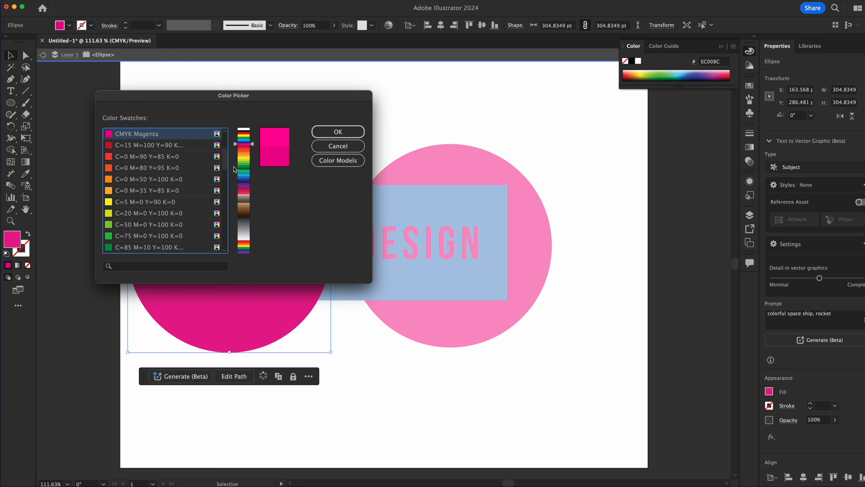
click(122, 180)
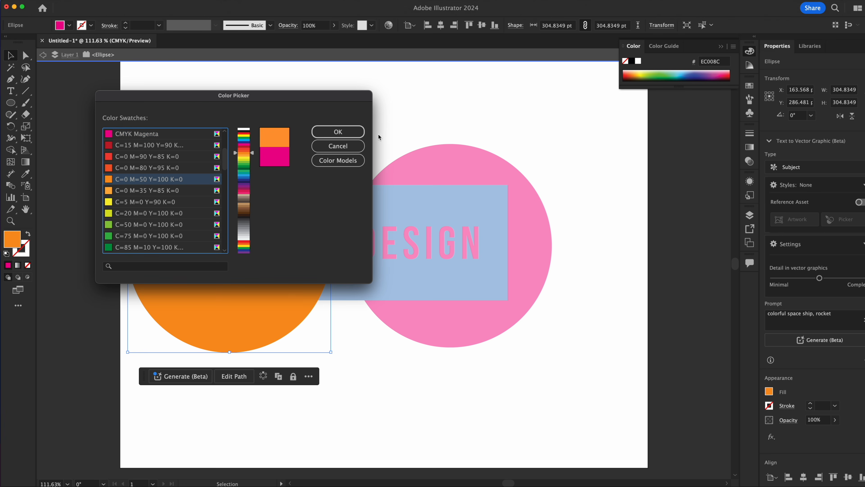
click(338, 131)
Move the orange circle rightwards so it overlaps the magenta circle behind the banner
click(241, 171)
drag(241, 170, 384, 157)
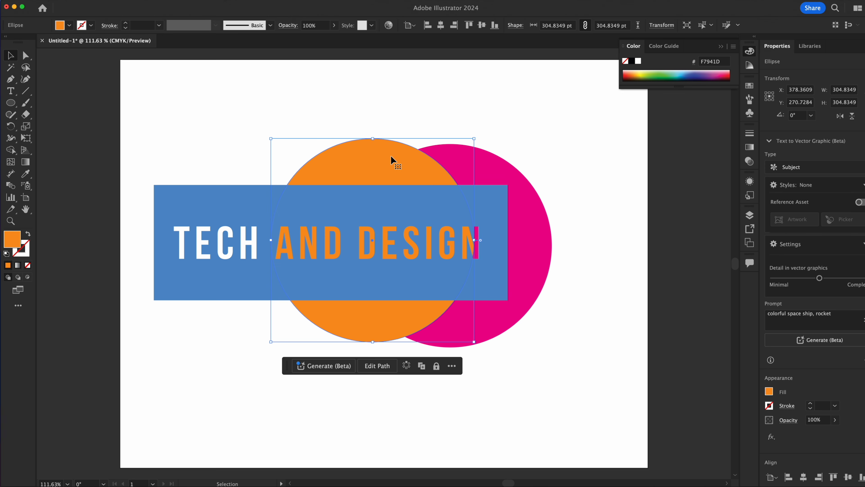
Adjust the orange circle's stacking order so it sits behind the banner but above the magenta circle
key(a)
key(super+shift+bracketright)
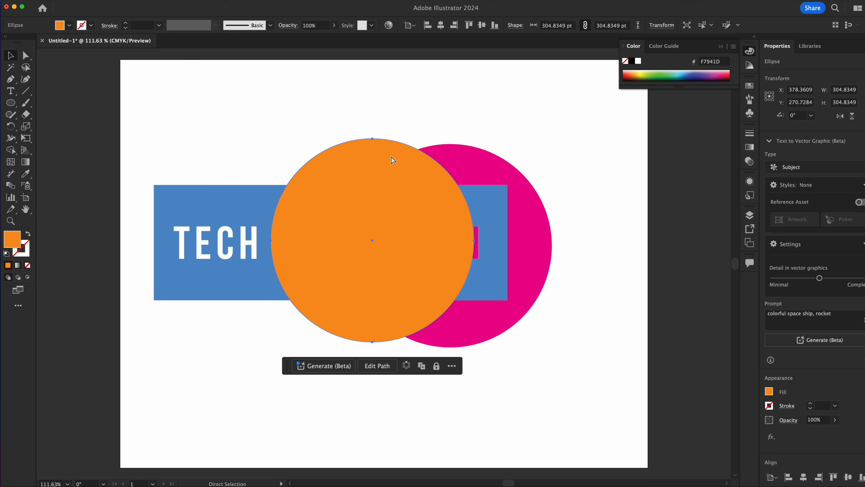
key(super+bracketleft)
key(super+bracketleft)
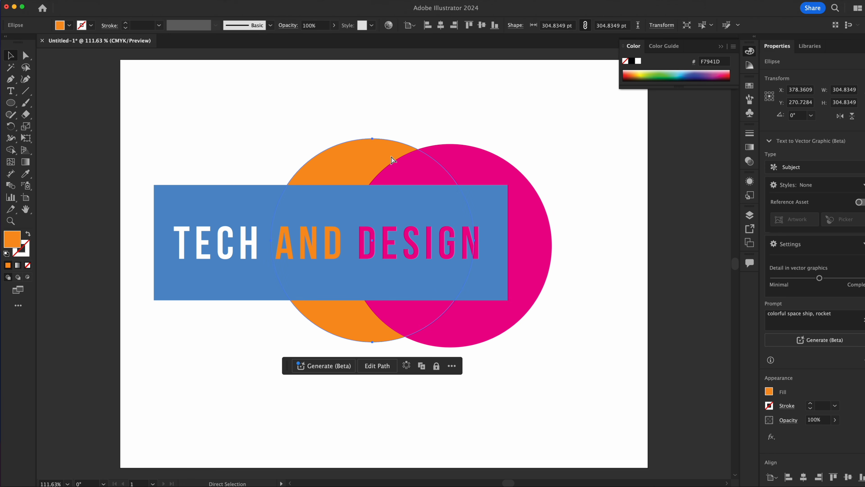
key(super+bracketright)
key(super+bracketleft)
key(super+bracketright)
key(super+bracketright)
key(super+bracketleft)
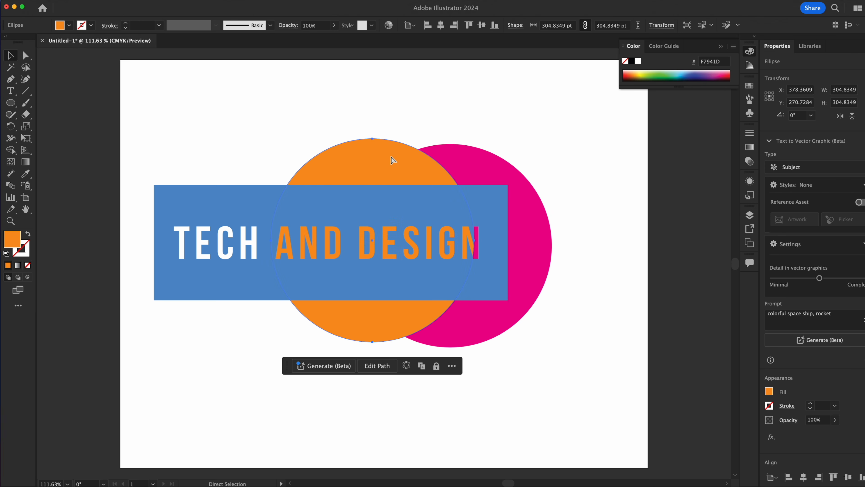
key(super+bracketleft)
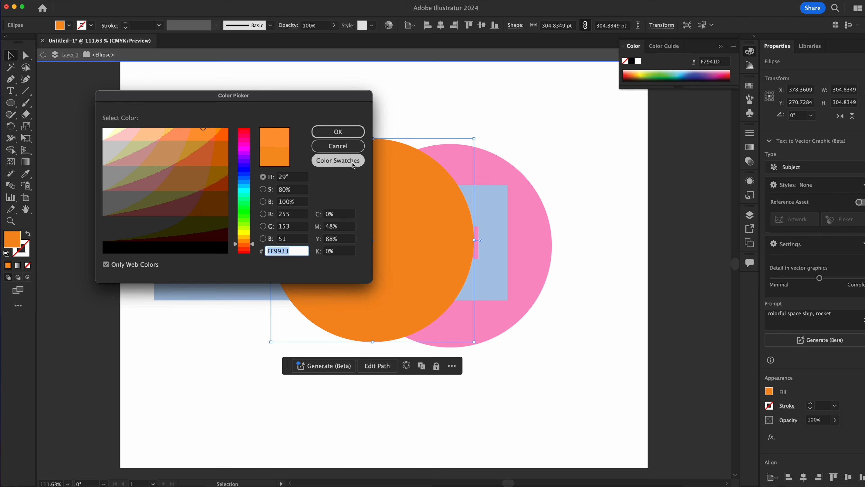
Change the orange circle's fill to the Black swatch
click(353, 163)
scroll(168, 228, up, 4)
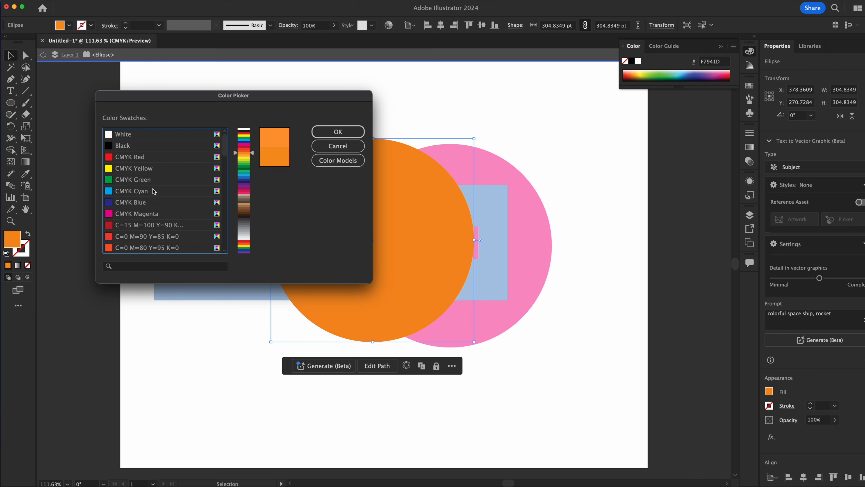
click(123, 145)
click(338, 131)
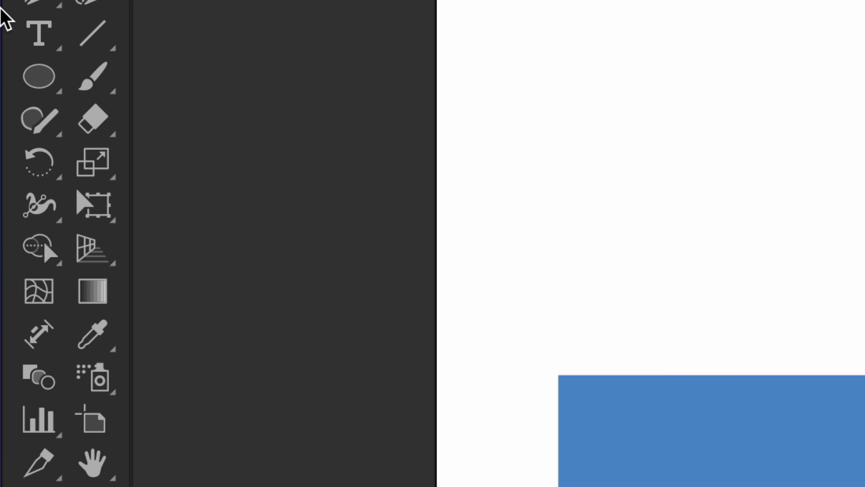
Erase wavy strips across the lower banner, the circles and the magenta circle's upper right with the Eraser tool
click(43, 33)
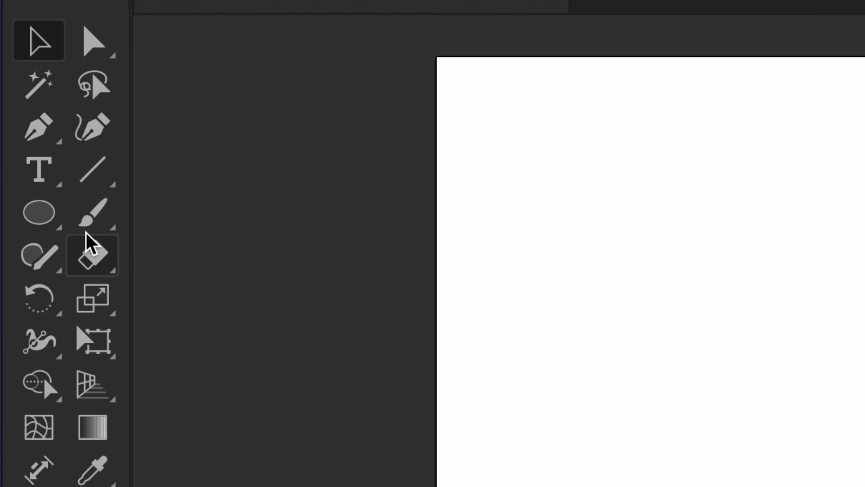
click(103, 258)
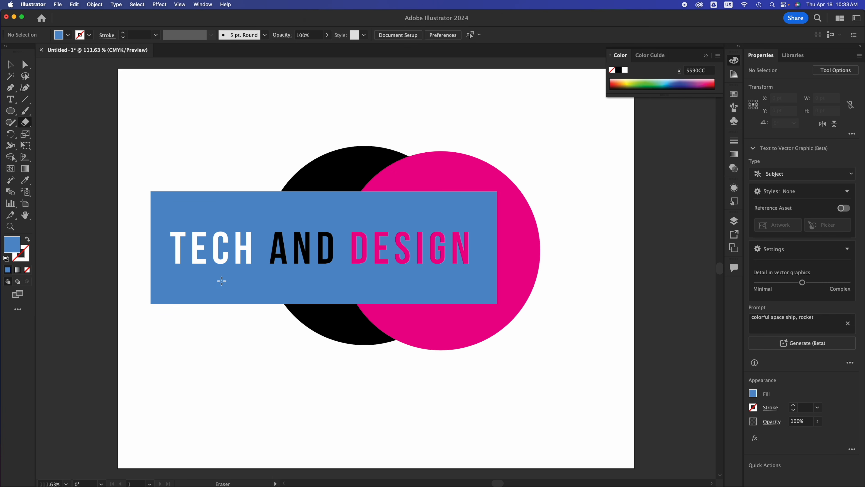
drag(213, 309, 138, 269)
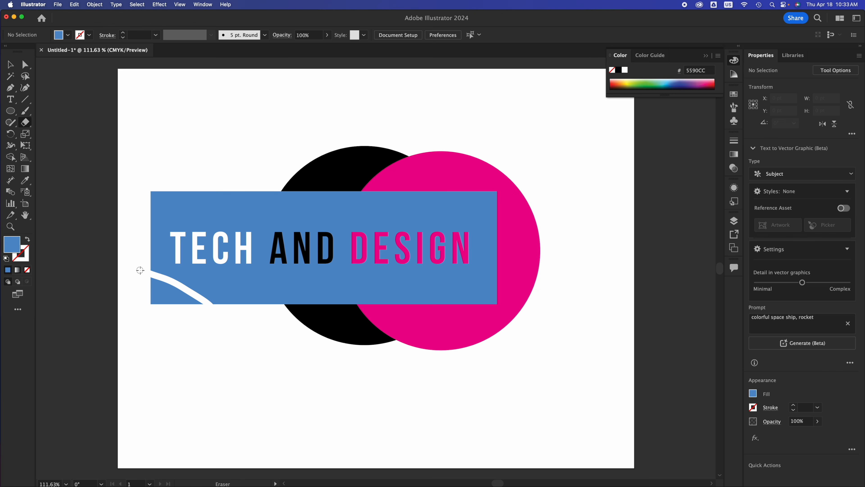
mouse_move(223, 311)
mouse_down()
mouse_move(309, 283)
mouse_move(357, 300)
mouse_move(395, 287)
mouse_move(431, 295)
mouse_move(454, 313)
mouse_move(504, 283)
mouse_move(509, 304)
mouse_move(493, 337)
mouse_move(454, 348)
mouse_move(386, 305)
mouse_move(367, 304)
mouse_move(328, 340)
mouse_move(253, 347)
mouse_up()
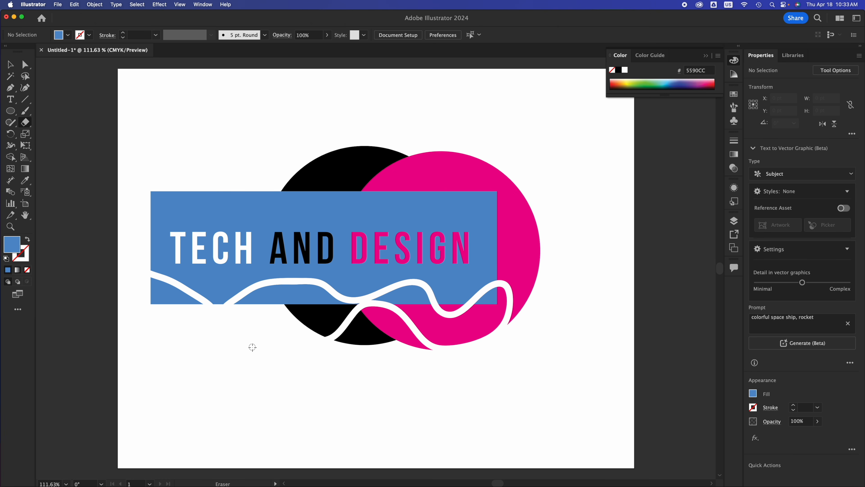
mouse_move(476, 141)
mouse_down()
mouse_move(495, 229)
mouse_move(581, 260)
mouse_up()
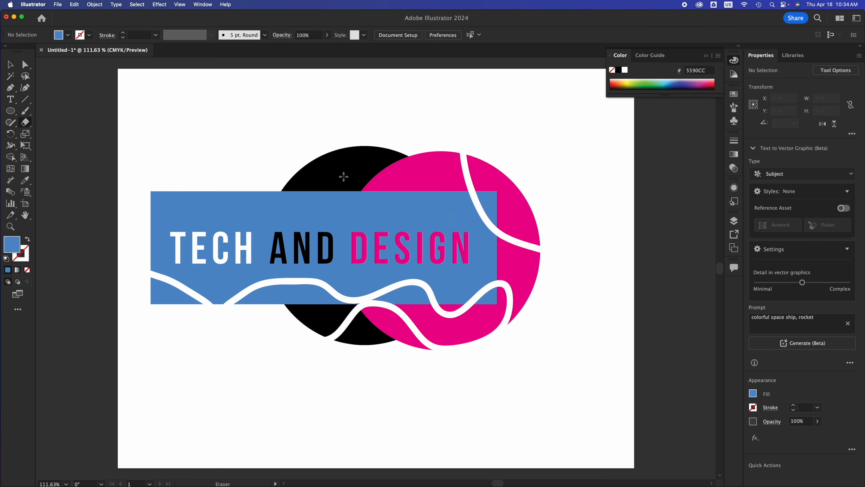
Move the erased black circle piece down to the lower left, then undo both moves
click(9, 65)
click(327, 165)
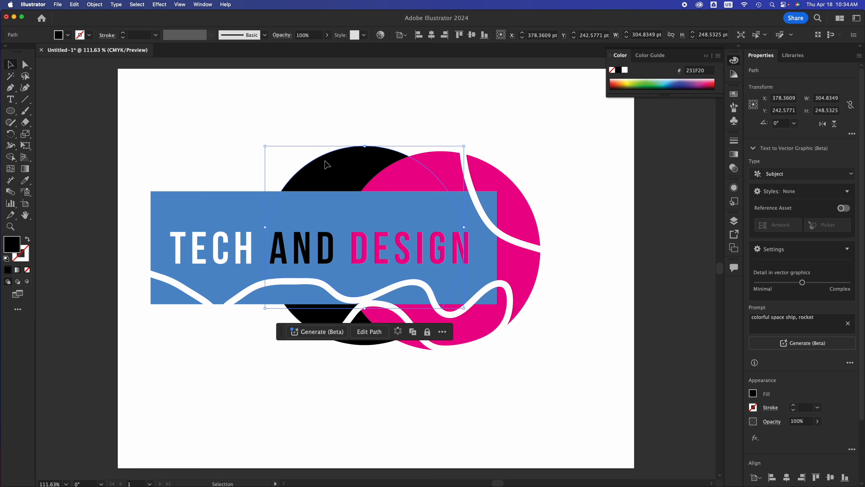
drag(326, 165, 167, 320)
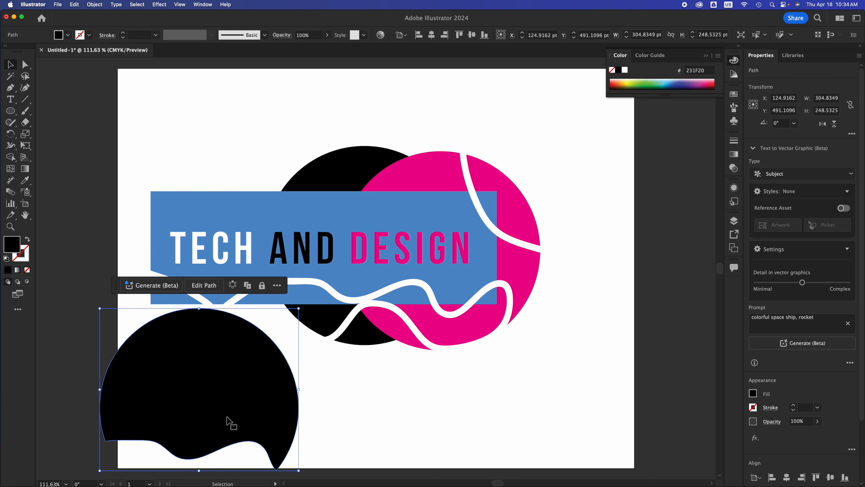
drag(232, 422, 191, 324)
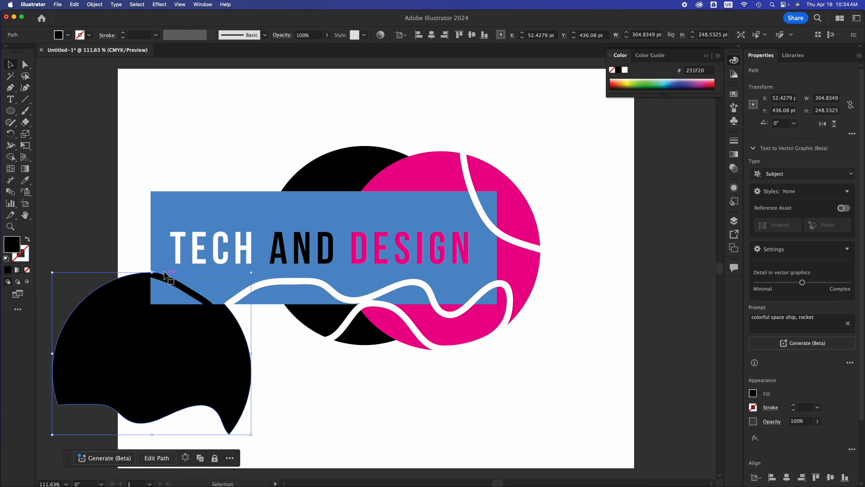
key(super+z)
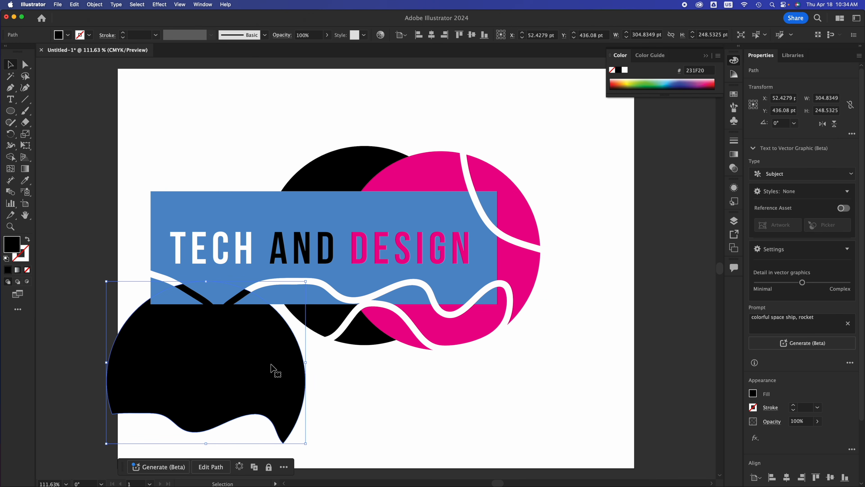
key(super+z)
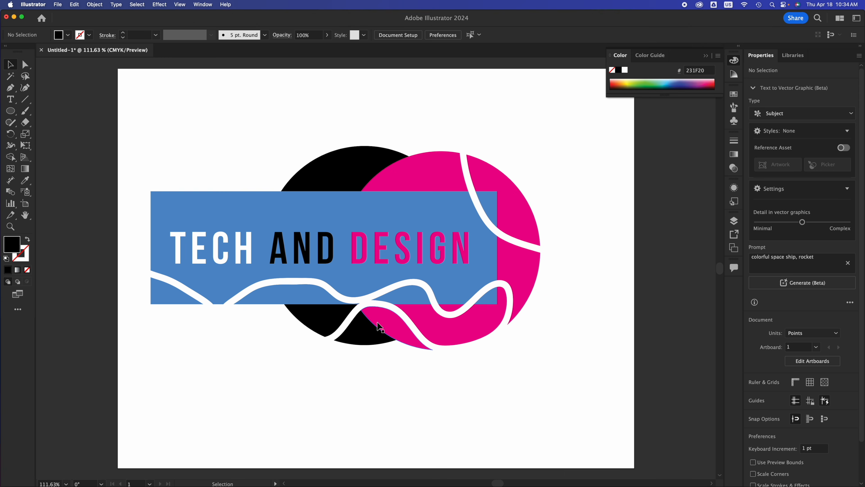
Pull the cut-off upper-right segment of the magenta circle outward, away from the circle
click(512, 208)
drag(509, 207, 558, 188)
click(490, 198)
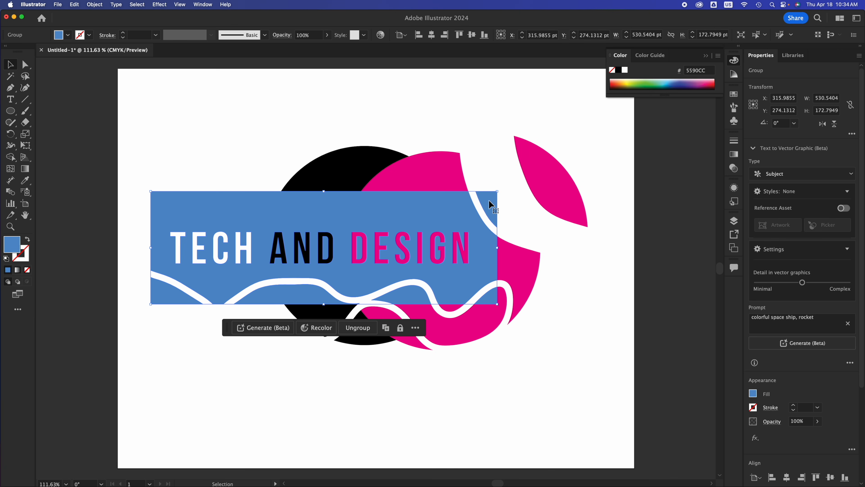
click(524, 252)
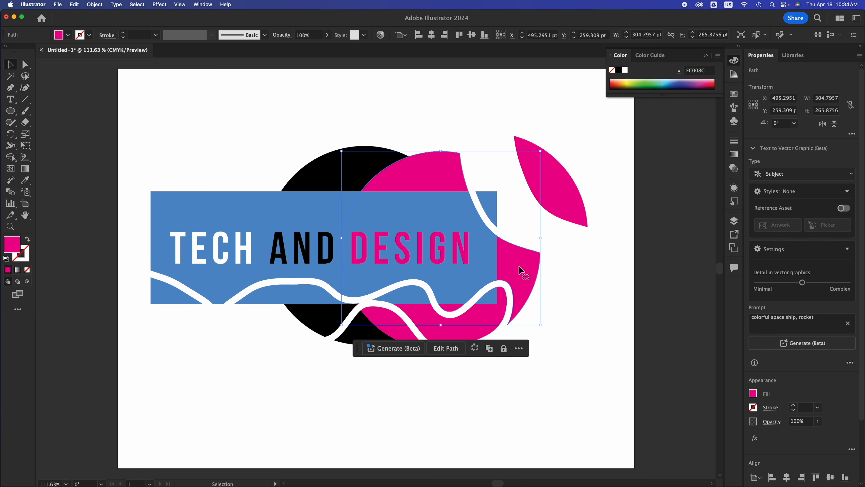
Move the two small black fragments below the banner down into the empty lower area
click(327, 323)
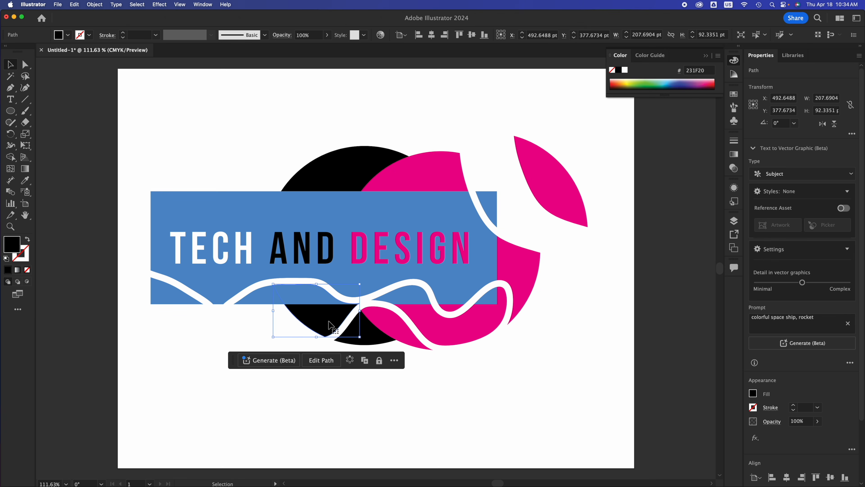
drag(327, 323, 232, 373)
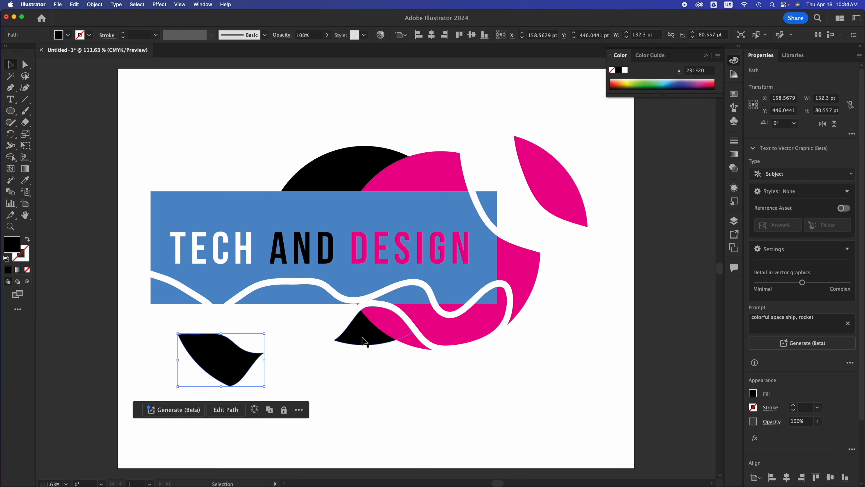
click(364, 341)
drag(364, 341, 317, 414)
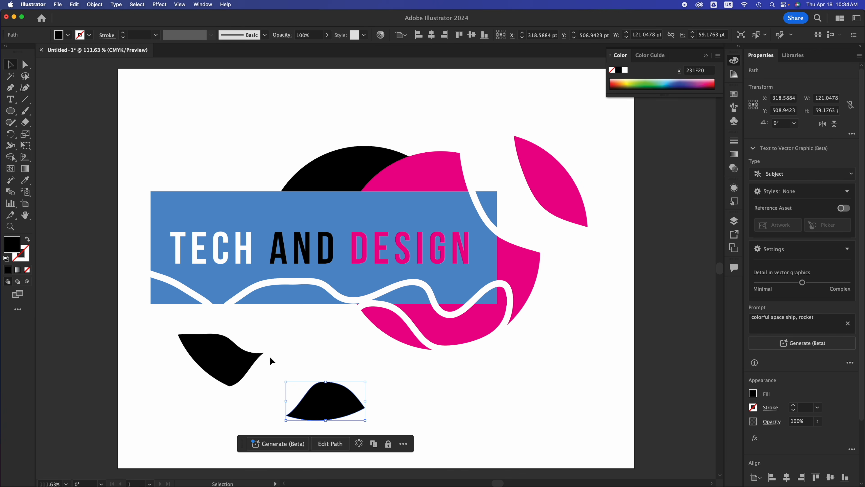
Delete the two small black fragments below the banner and the cut-off upper-right magenta segment
key(Delete)
click(256, 355)
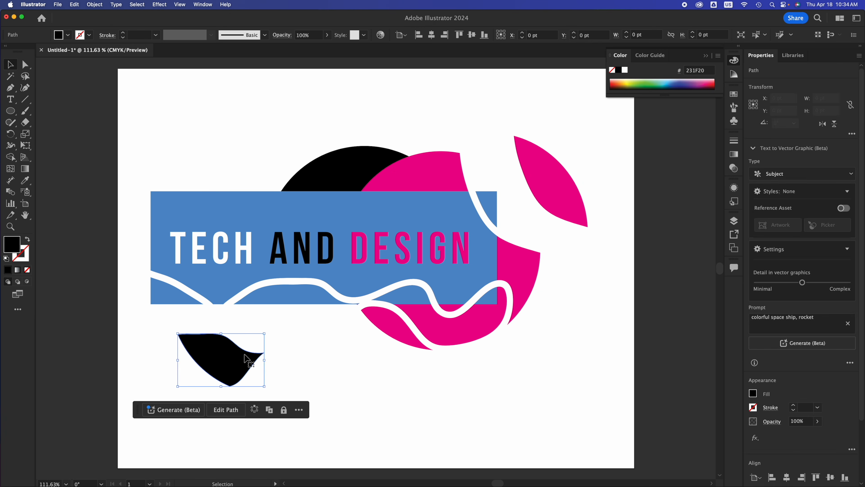
key(Delete)
click(549, 180)
key(Delete)
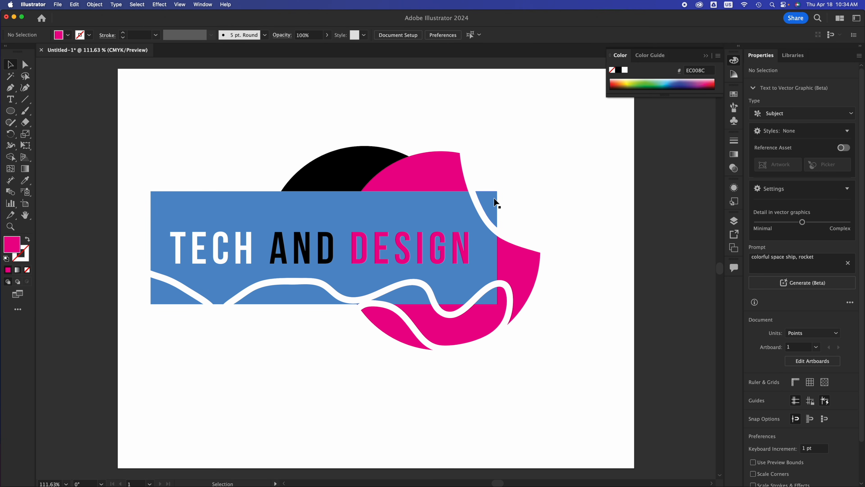
Ungroup the blue banner group
click(173, 294)
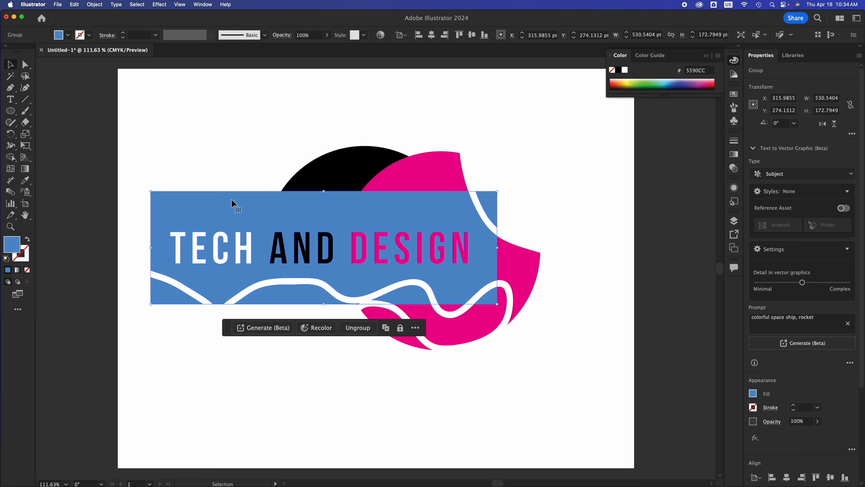
right_click(229, 205)
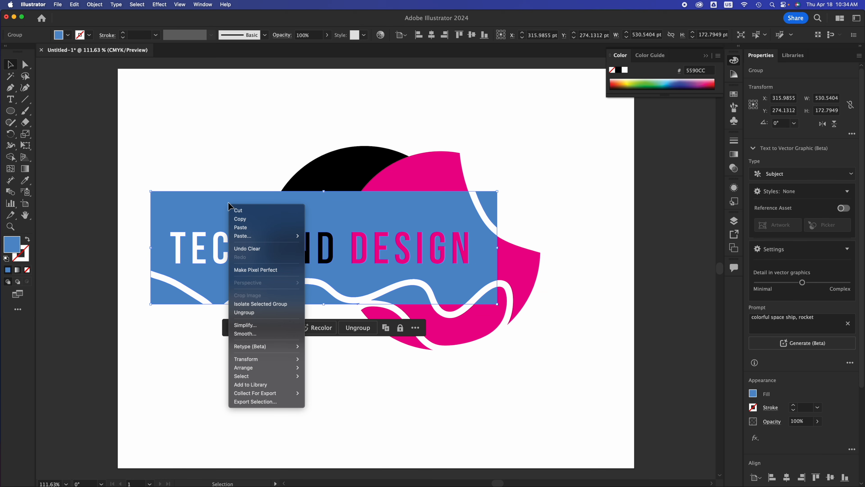
click(247, 313)
click(142, 328)
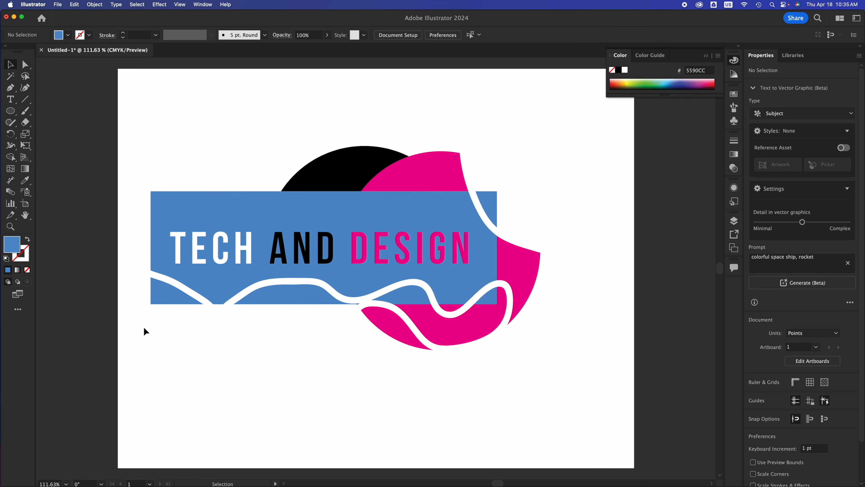
Move the lower-left banner strip down and delete it, then undo the deletion
click(174, 288)
drag(168, 290, 147, 309)
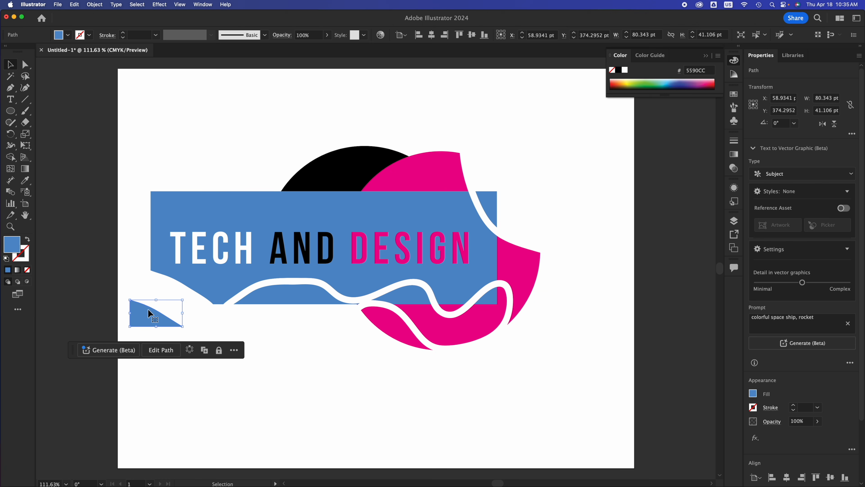
key(Delete)
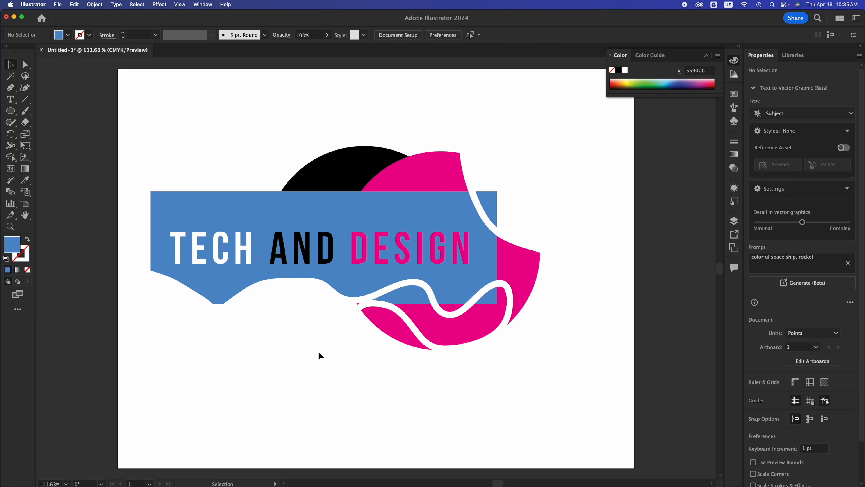
key(super+z)
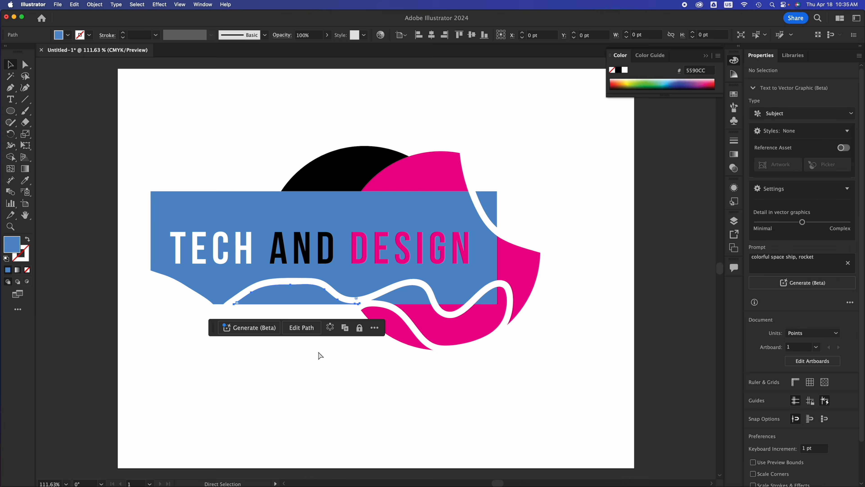
click(315, 350)
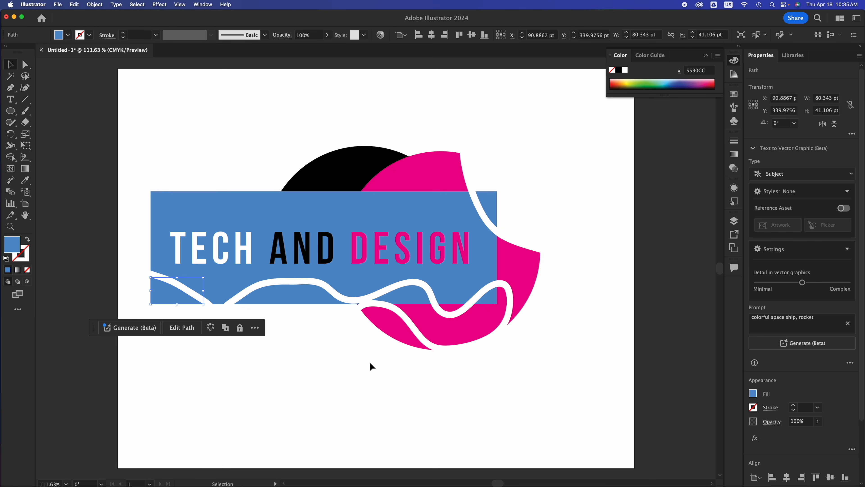
click(370, 363)
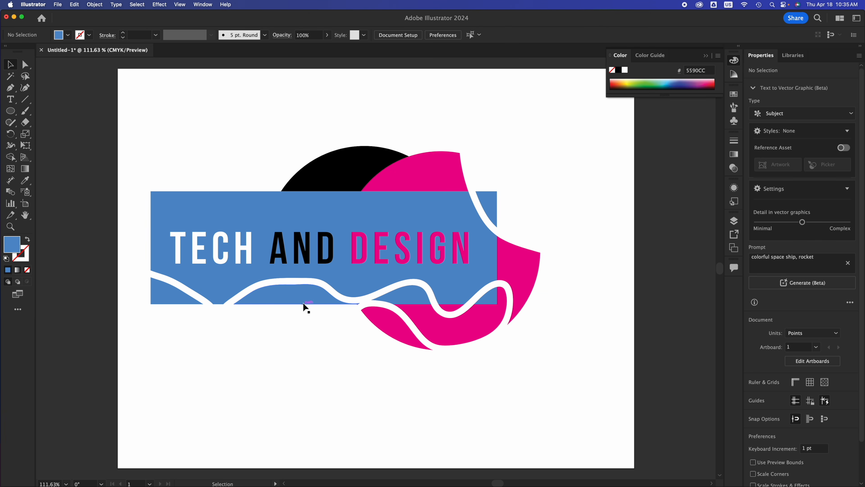
Group all the logo artwork and reposition the group on the artboard
drag(191, 191, 566, 413)
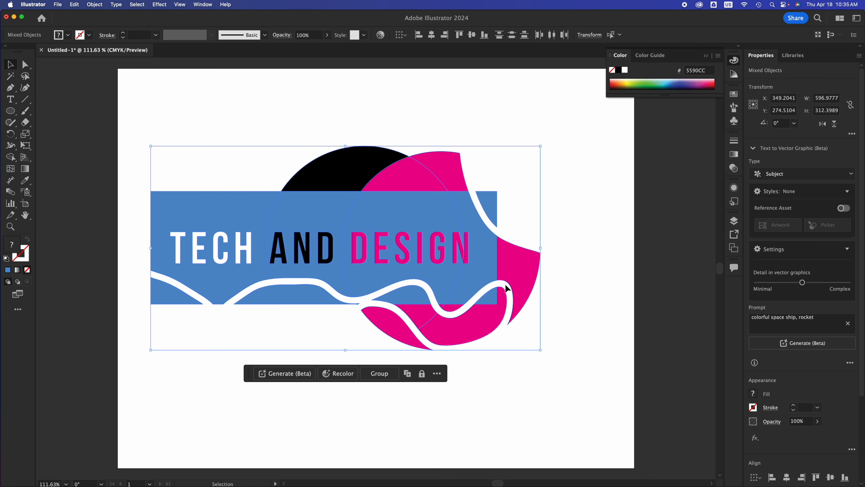
key(super+g)
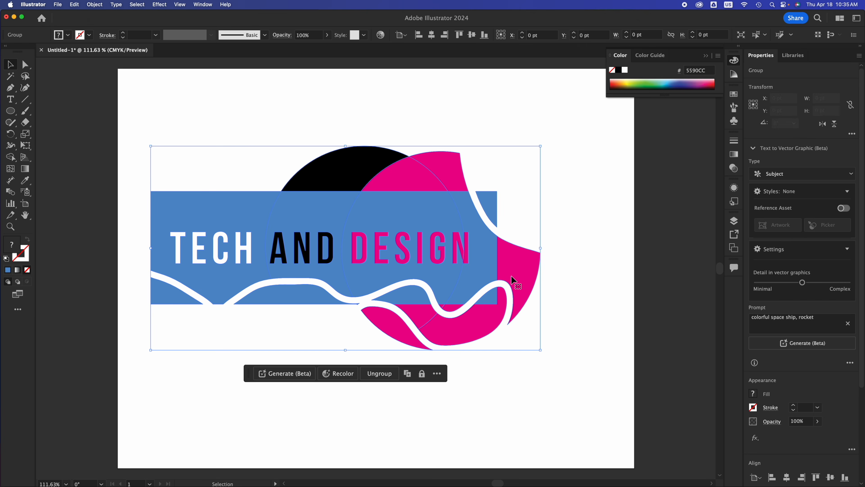
click(468, 273)
drag(469, 273, 456, 202)
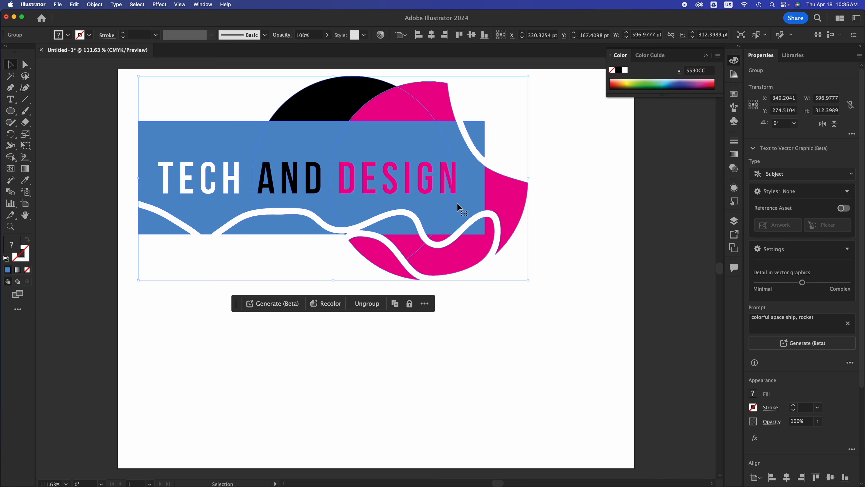
click(435, 377)
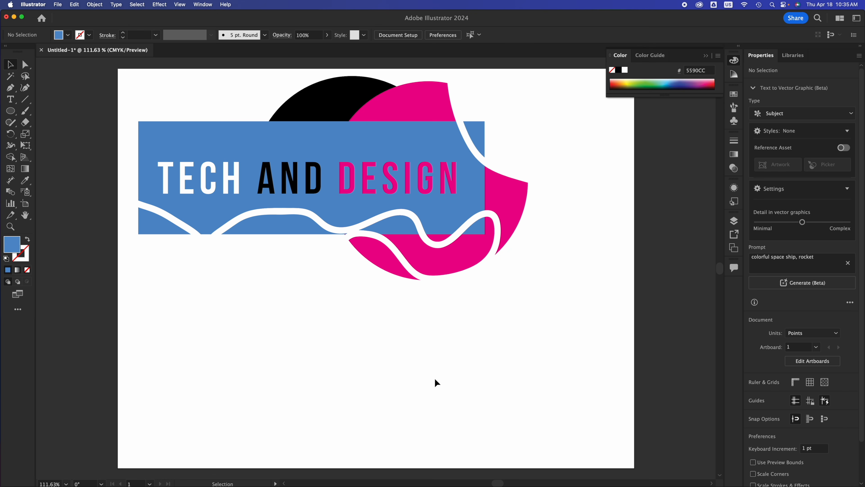
drag(463, 204, 493, 294)
click(578, 298)
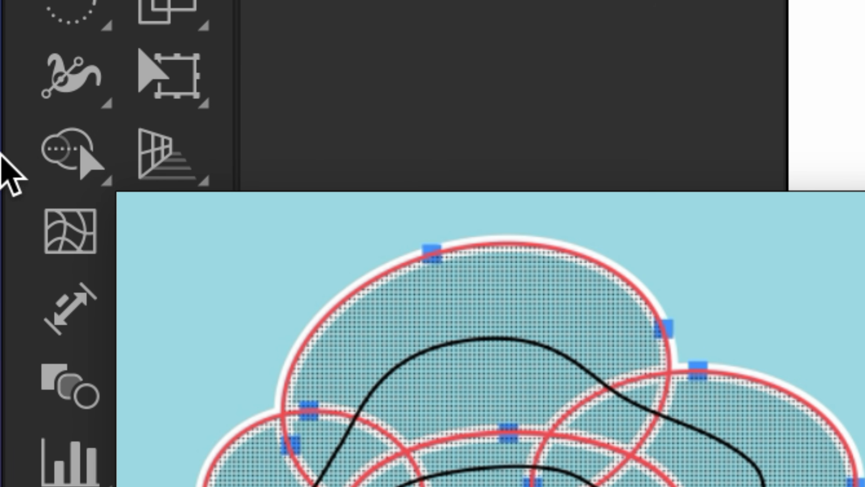
Try merging the logo's banner, circles and text with the Shape Builder tool, then undo the merges
click(70, 158)
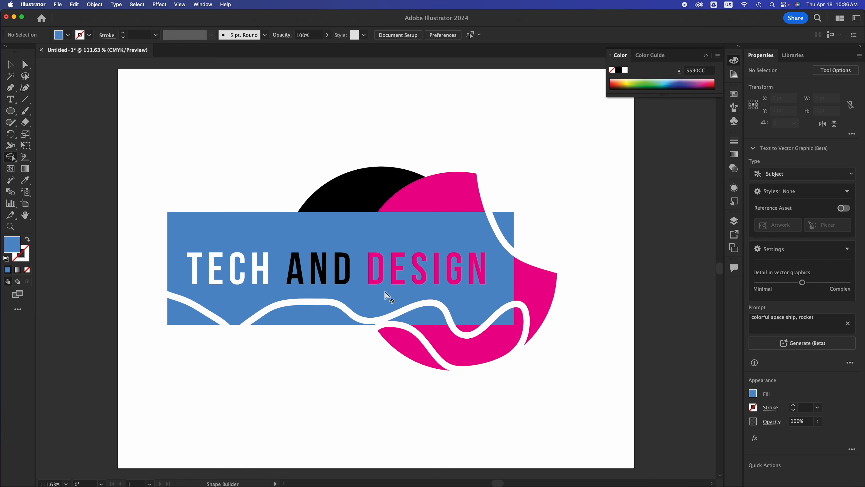
click(19, 67)
click(294, 310)
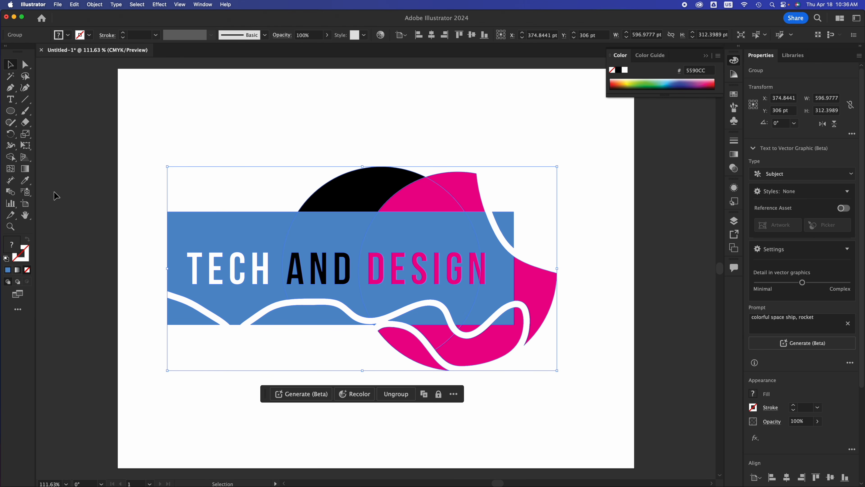
click(11, 156)
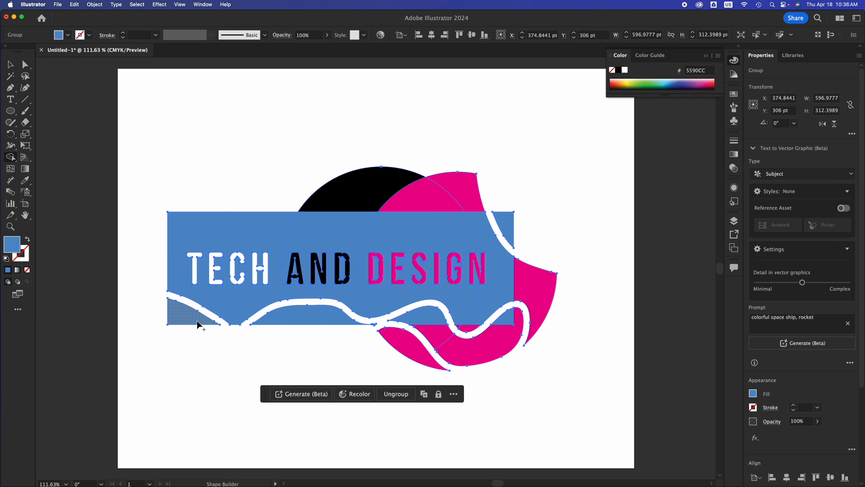
mouse_move(192, 316)
mouse_down()
mouse_move(235, 308)
mouse_move(289, 318)
mouse_move(367, 299)
mouse_move(388, 314)
mouse_move(395, 336)
mouse_move(489, 351)
mouse_move(494, 345)
mouse_move(469, 322)
mouse_move(505, 302)
mouse_move(537, 299)
mouse_up()
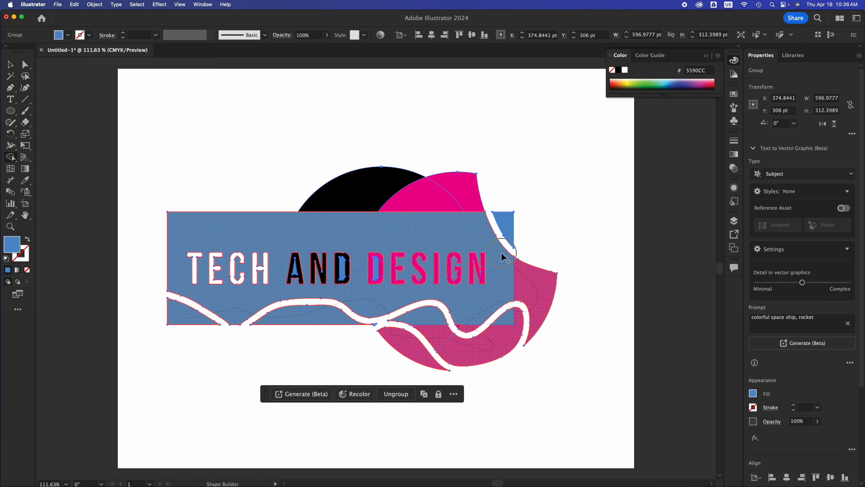
mouse_move(512, 222)
mouse_down()
mouse_move(458, 212)
mouse_move(443, 196)
mouse_move(370, 193)
mouse_up()
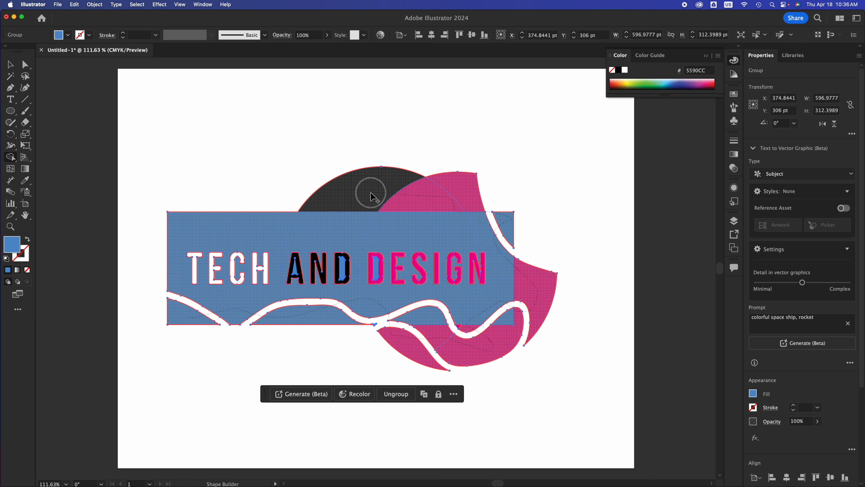
mouse_move(296, 236)
mouse_down()
mouse_move(286, 261)
mouse_move(497, 276)
mouse_up()
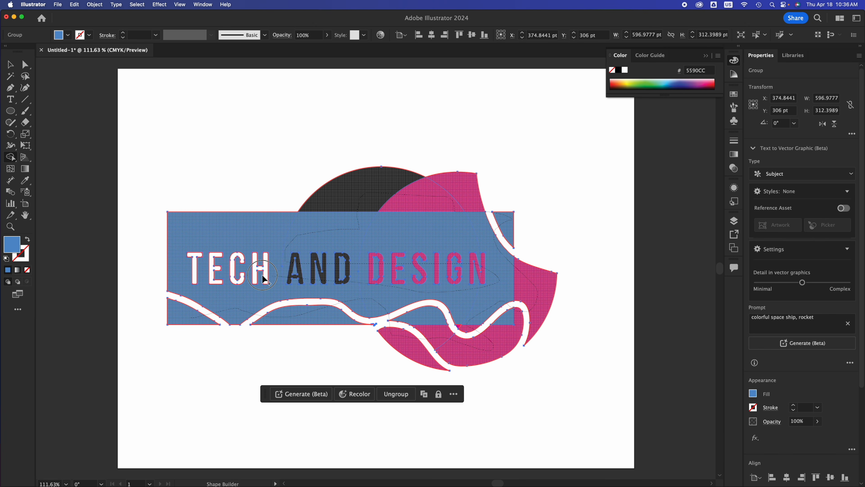
mouse_move(263, 275)
mouse_down()
mouse_move(200, 265)
mouse_move(346, 304)
mouse_move(469, 296)
mouse_up()
key(v)
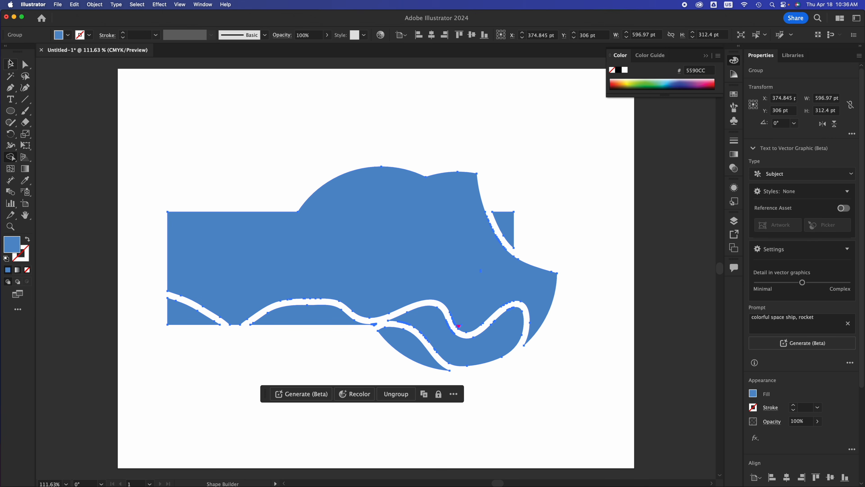
click(417, 76)
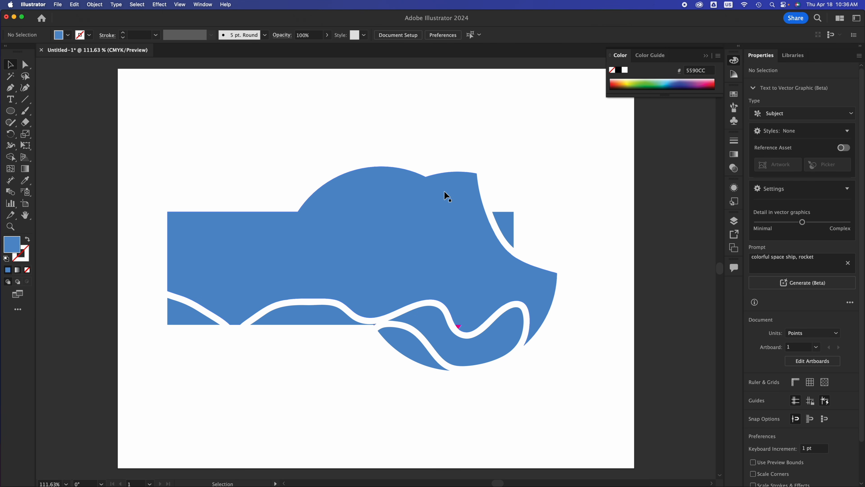
key(super+z)
key(super+z)
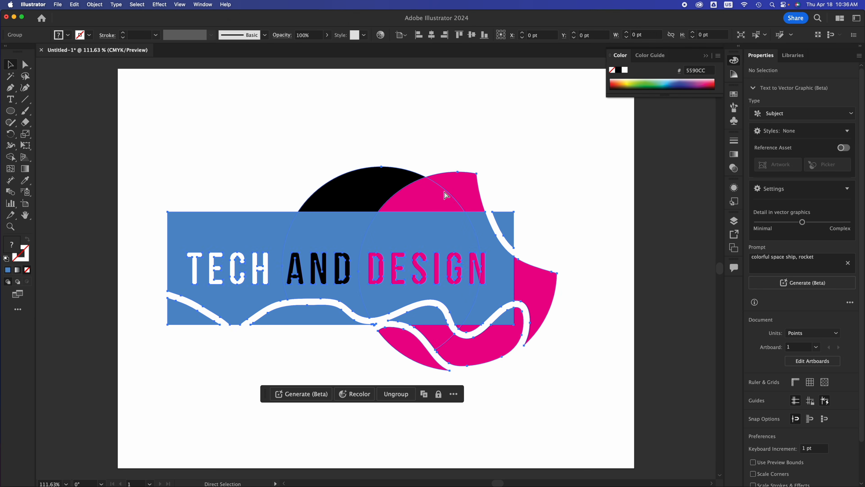
Move the logo group up toward the top of the artboard
click(483, 124)
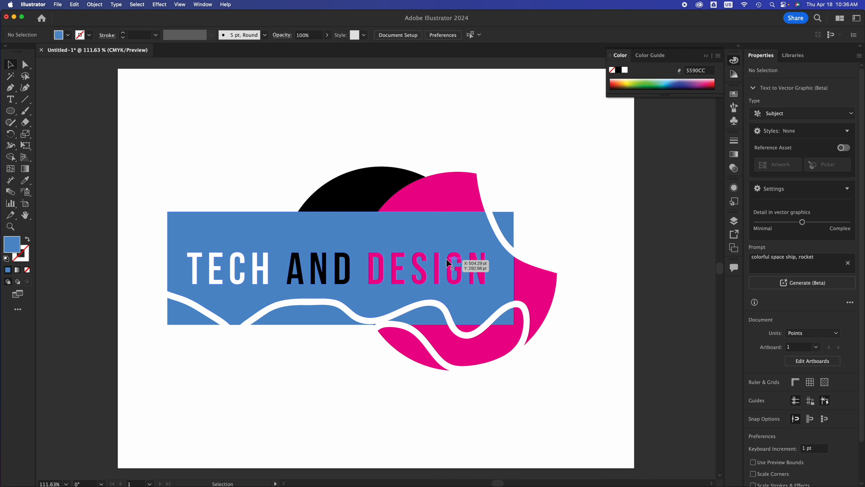
drag(444, 269, 435, 176)
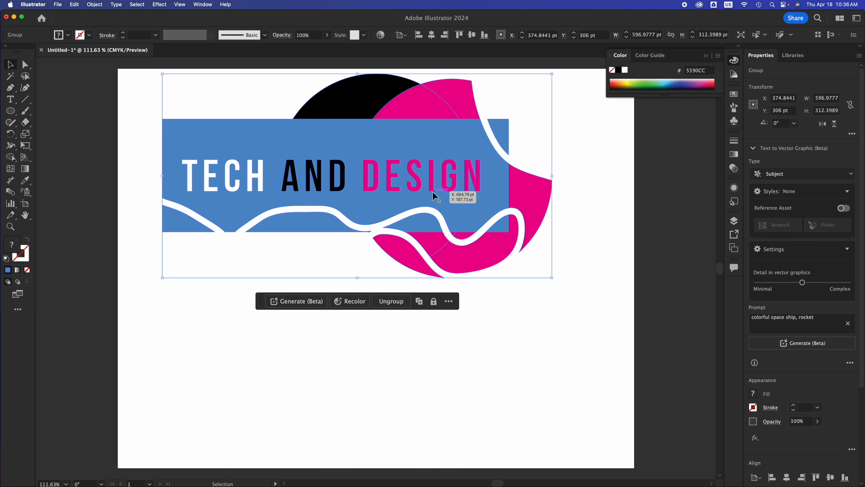
click(224, 343)
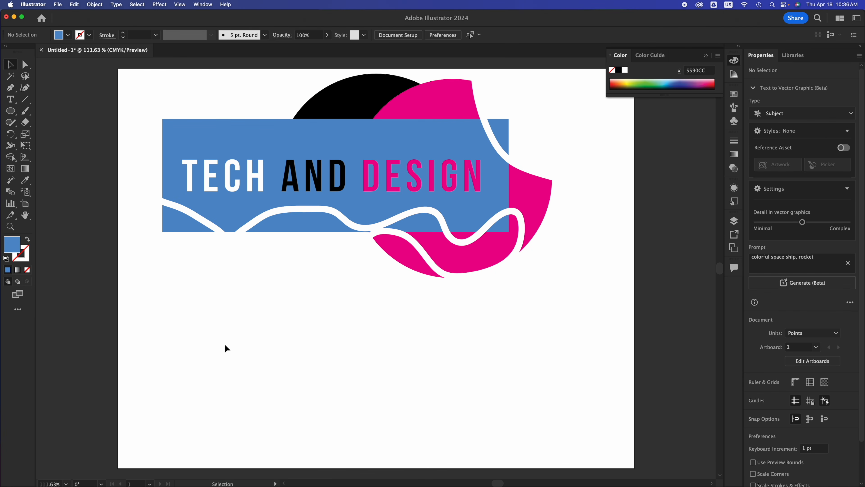
Sketch several overlapping ellipses below the logo with the Shaper tool, forming a cloud-like cluster
click(12, 122)
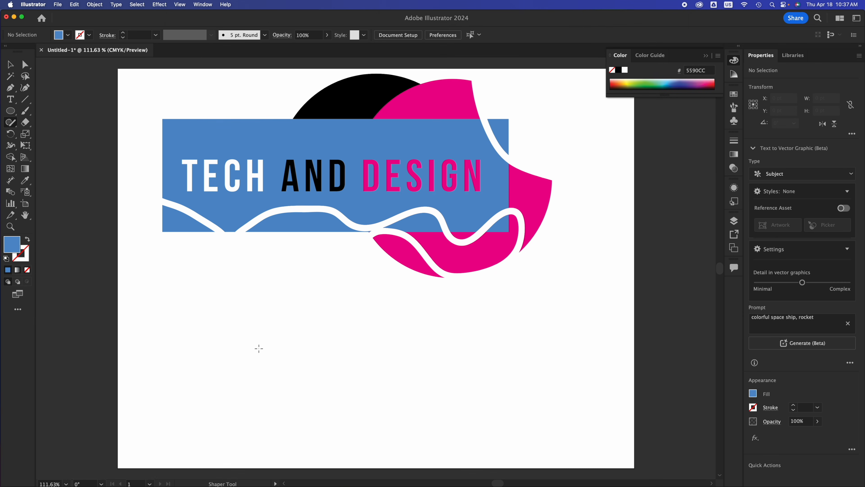
mouse_move(265, 316)
mouse_down()
mouse_move(197, 355)
mouse_move(241, 314)
mouse_up()
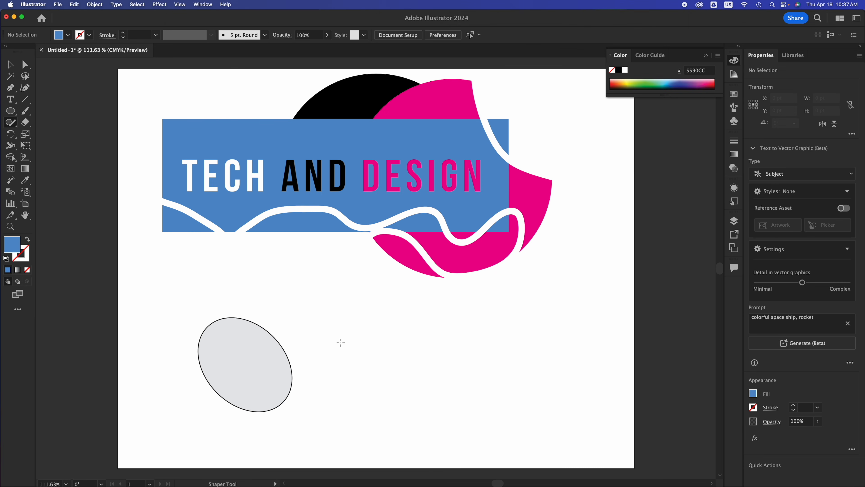
mouse_move(328, 311)
mouse_down()
mouse_move(286, 319)
mouse_move(268, 366)
mouse_move(336, 391)
mouse_move(367, 337)
mouse_move(281, 295)
mouse_up()
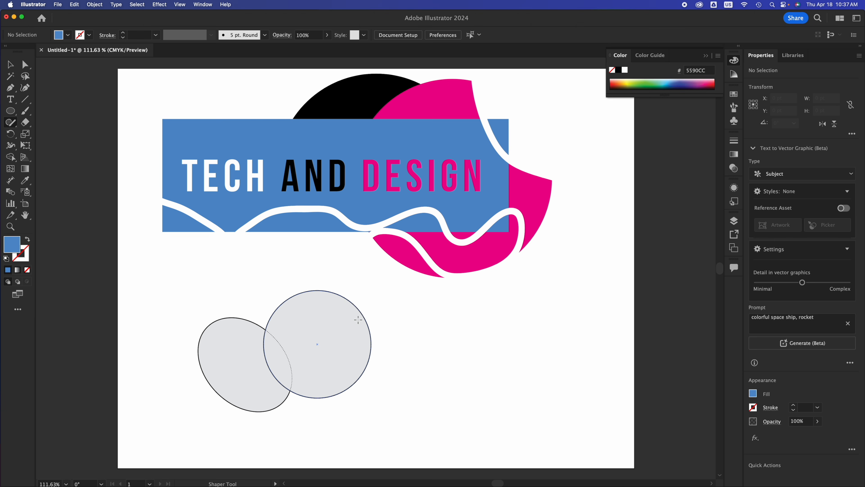
mouse_move(367, 295)
mouse_down()
mouse_move(405, 371)
mouse_move(343, 295)
mouse_up()
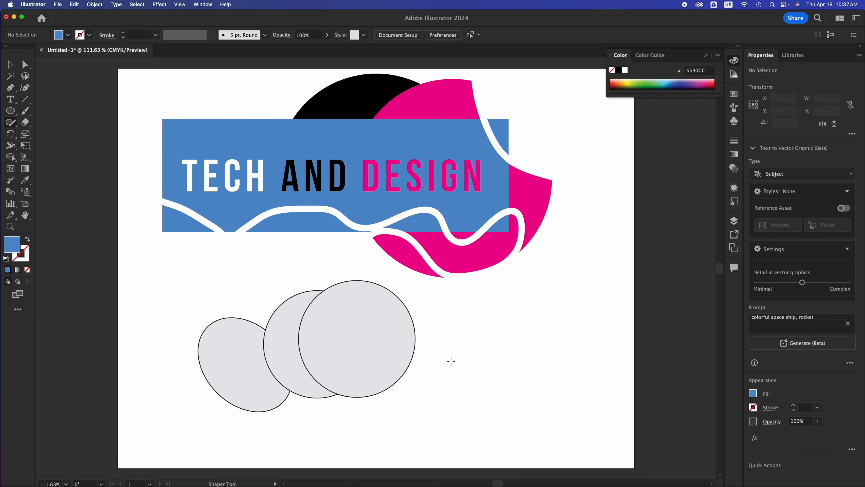
mouse_move(456, 349)
mouse_down()
mouse_move(366, 354)
mouse_move(498, 406)
mouse_move(484, 355)
mouse_up()
mouse_move(381, 357)
mouse_down()
mouse_move(440, 371)
mouse_move(429, 324)
mouse_move(409, 323)
mouse_move(429, 305)
mouse_move(368, 310)
mouse_move(444, 310)
mouse_move(414, 330)
mouse_up()
mouse_move(526, 338)
mouse_down()
mouse_move(429, 343)
mouse_move(444, 372)
mouse_move(505, 371)
mouse_move(525, 354)
mouse_move(491, 341)
mouse_up()
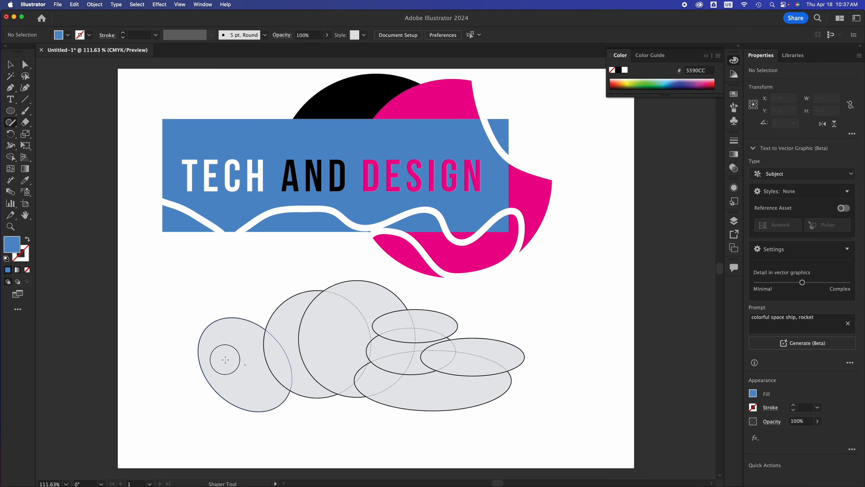
mouse_move(225, 359)
mouse_down()
mouse_move(172, 362)
mouse_move(162, 375)
mouse_move(237, 391)
mouse_move(254, 381)
mouse_move(243, 360)
mouse_move(206, 355)
mouse_up()
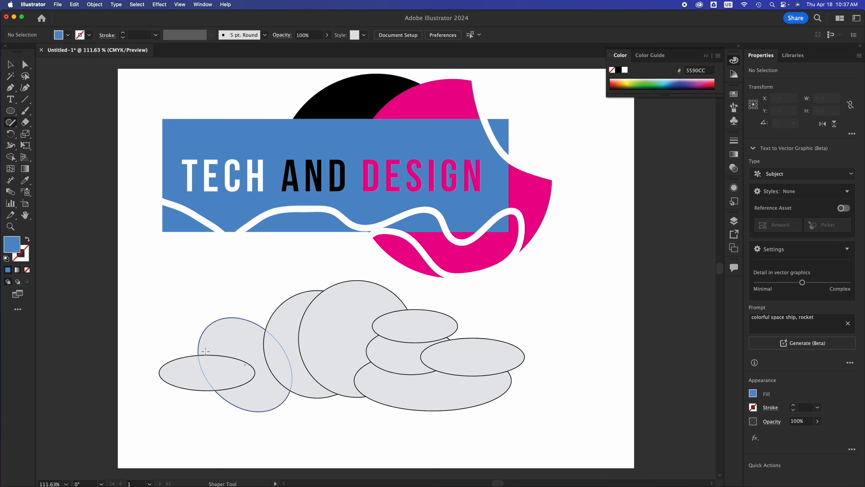
click(11, 67)
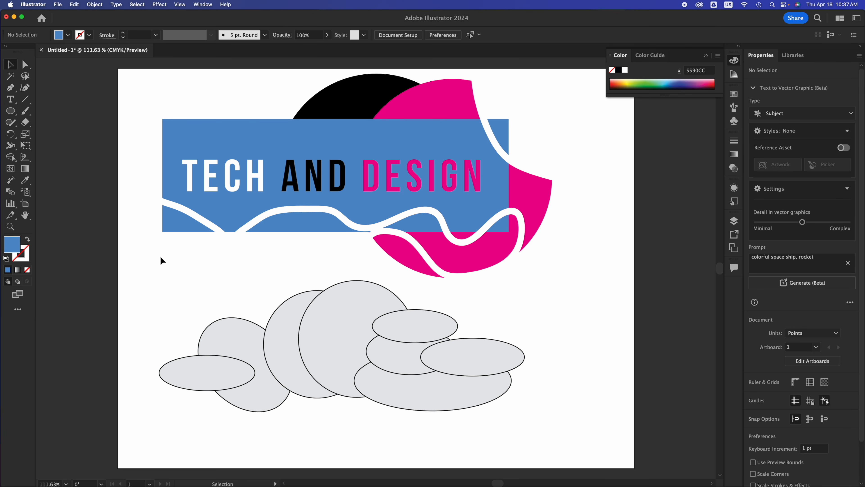
Select all the ellipses and merge them into one cloud shape with the Shape Builder tool
key(super+a)
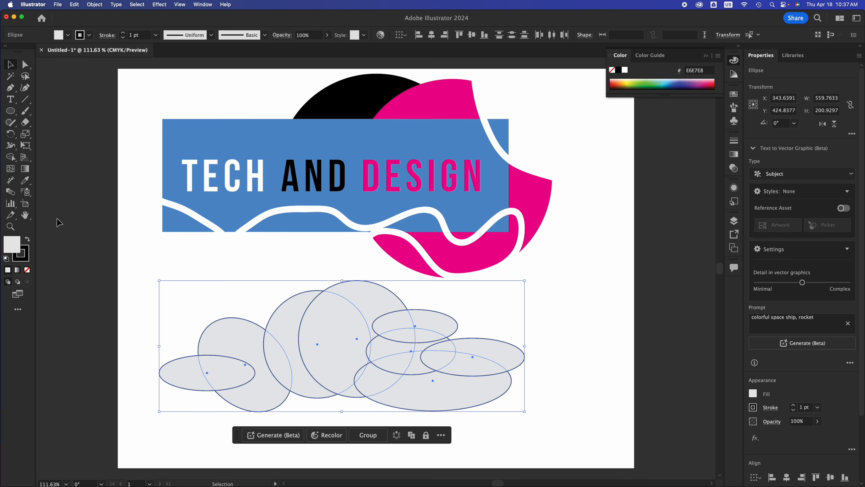
click(14, 160)
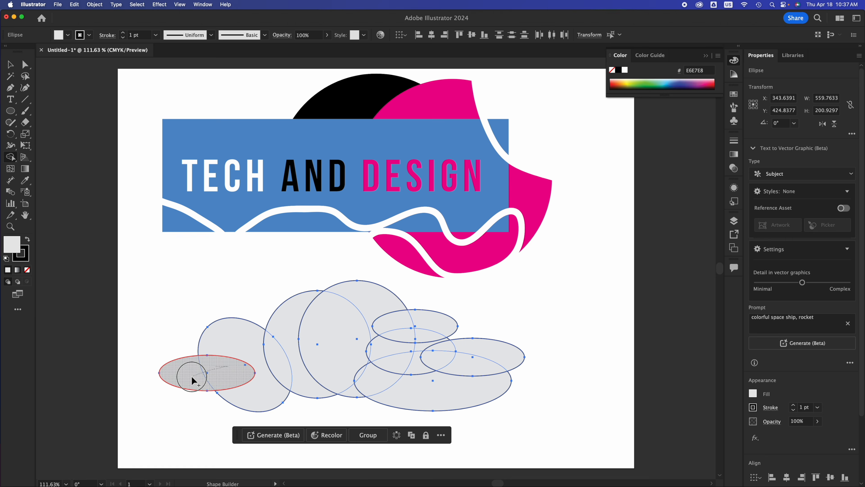
mouse_move(193, 379)
mouse_down()
mouse_move(245, 356)
mouse_move(349, 353)
mouse_move(371, 313)
mouse_move(417, 333)
mouse_move(394, 348)
mouse_move(396, 372)
mouse_move(387, 384)
mouse_move(364, 341)
mouse_move(354, 388)
mouse_move(421, 381)
mouse_move(426, 324)
mouse_move(432, 354)
mouse_move(474, 349)
mouse_up()
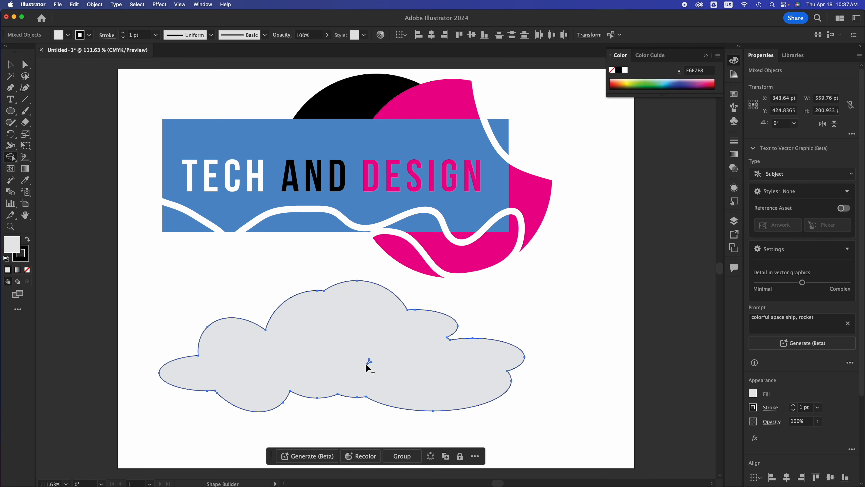
Move the merged cloud shape slightly right and down on the artboard, then deselect it
click(10, 66)
click(550, 323)
click(457, 359)
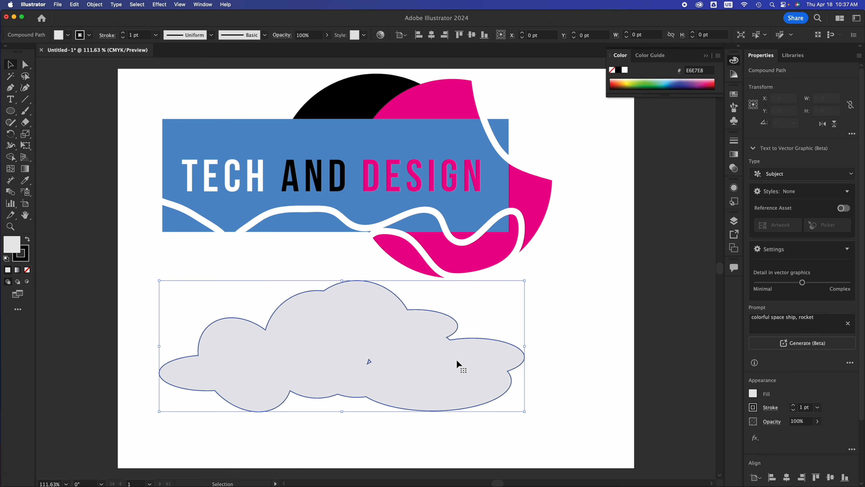
drag(424, 359, 500, 360)
key(super+z)
key(shift+m)
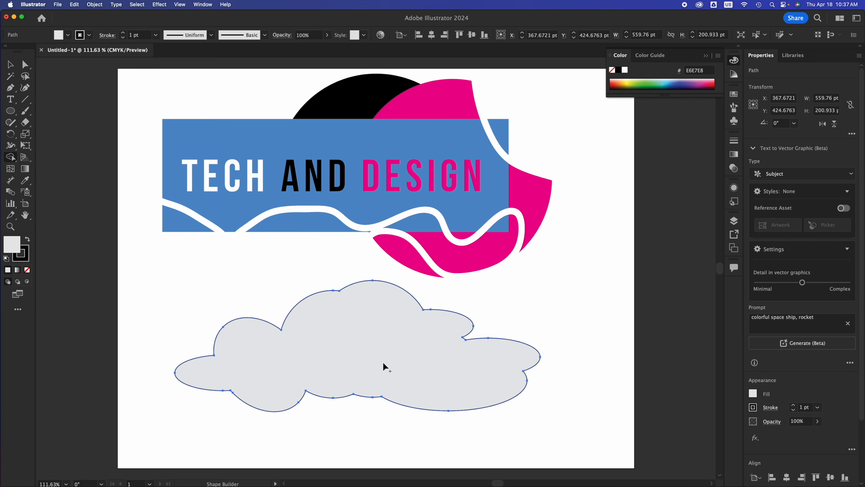
click(10, 65)
mouse_move(348, 364)
mouse_down()
mouse_move(333, 367)
mouse_move(349, 381)
mouse_up()
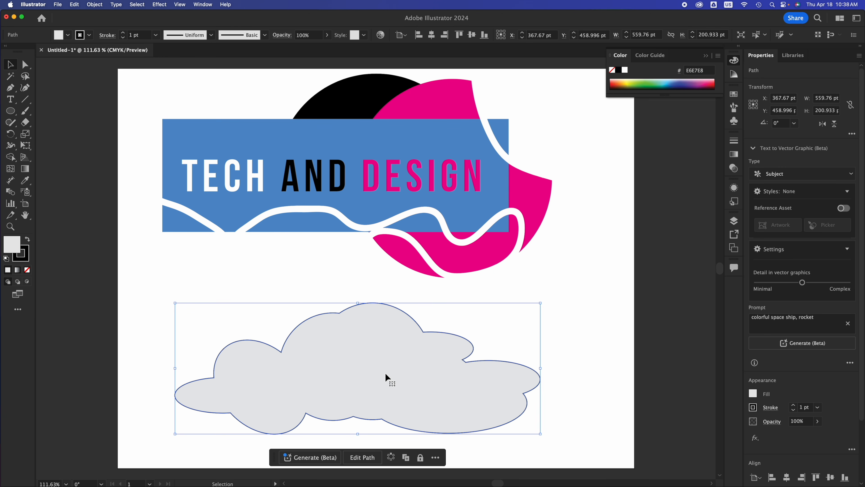
scroll(759, 444, down, 3)
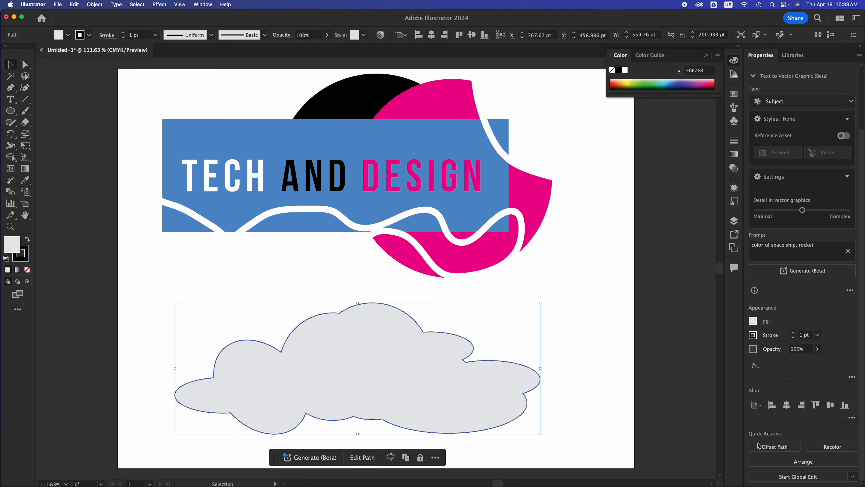
click(522, 286)
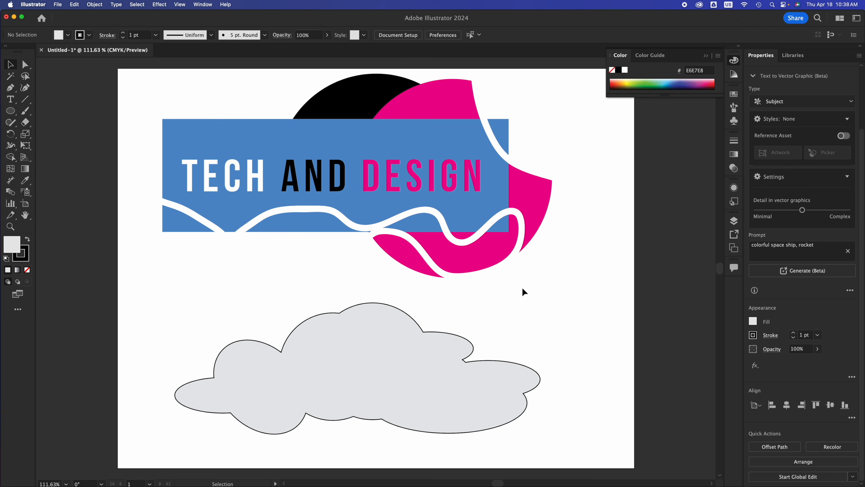
Scale the cloud down to about 241 by 86 pt
click(533, 203)
key(super)
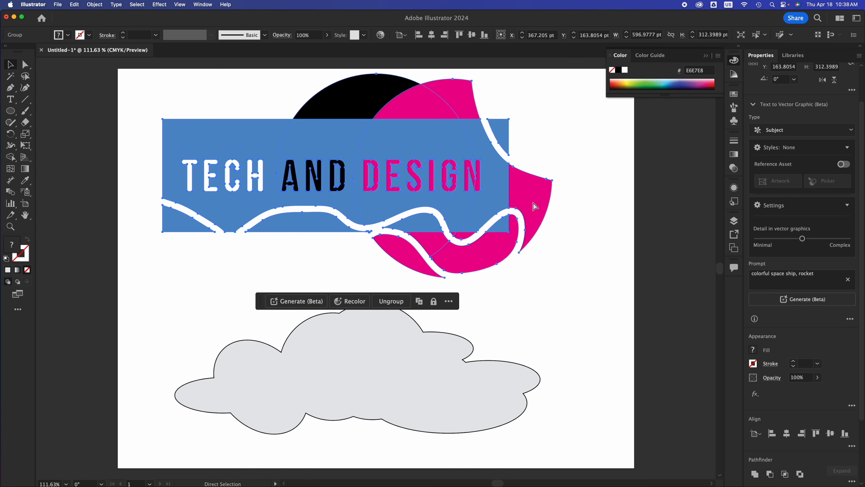
click(465, 370)
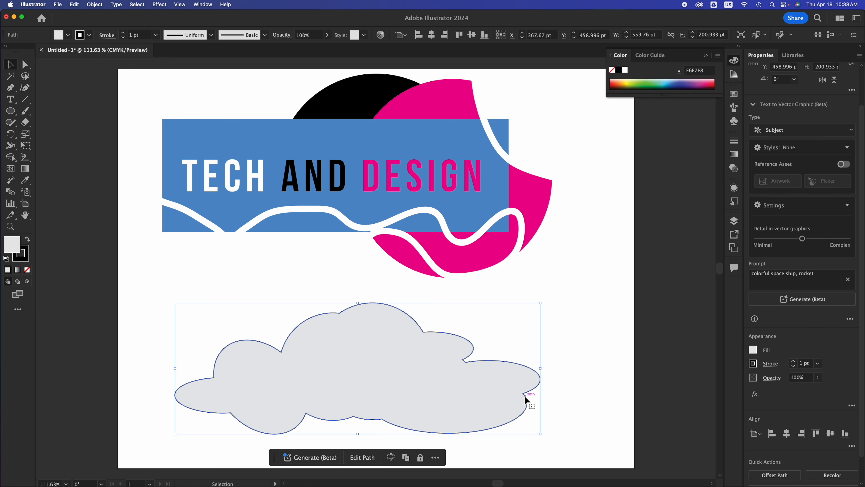
drag(542, 436, 377, 359)
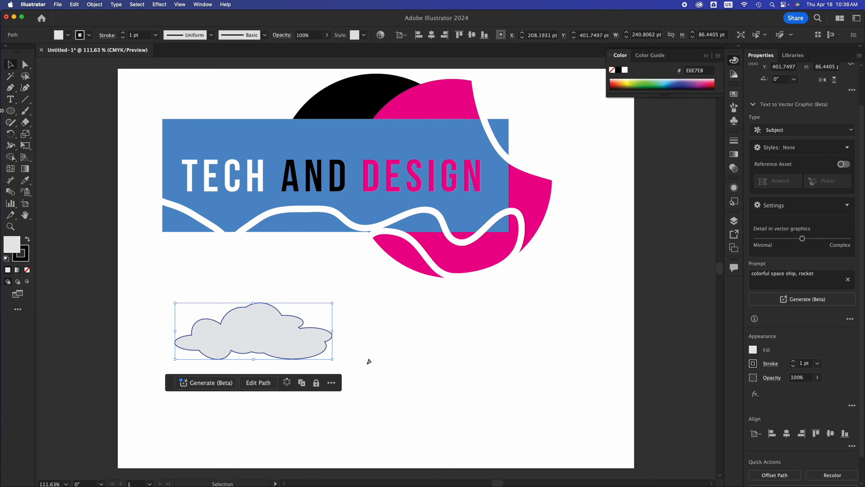
Move the smaller cloud slightly to the right, below the logo
click(9, 111)
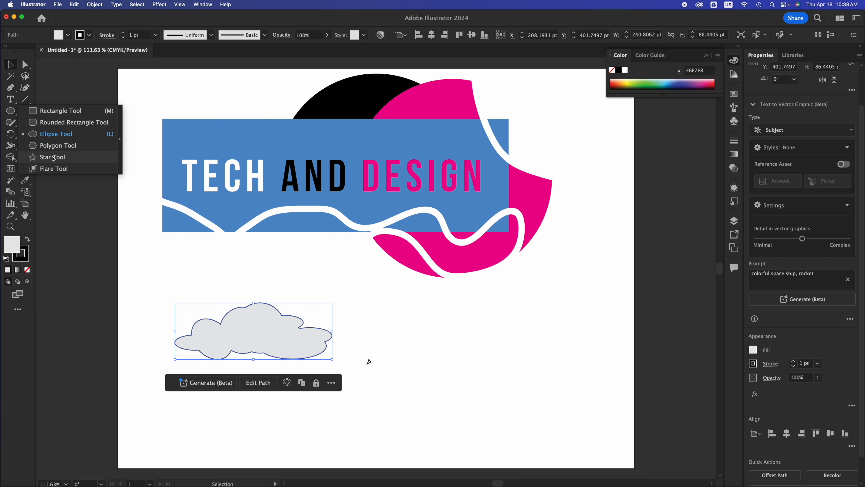
click(453, 339)
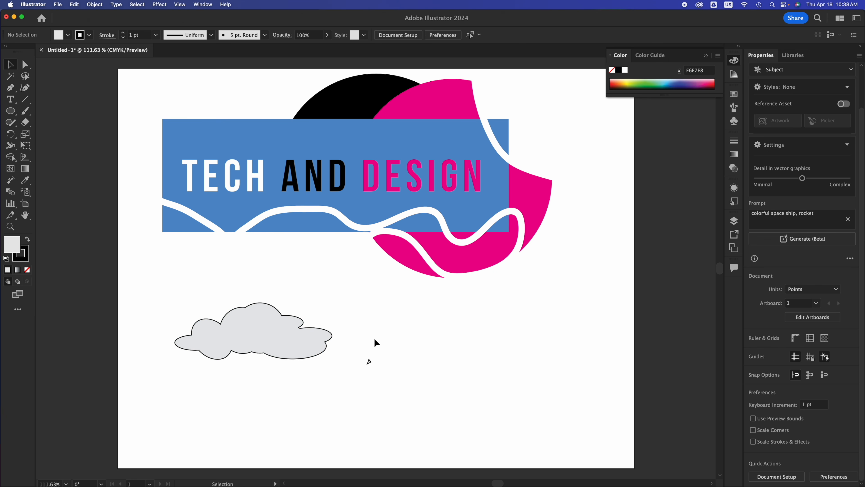
drag(260, 330, 299, 322)
scroll(299, 321, down, 1)
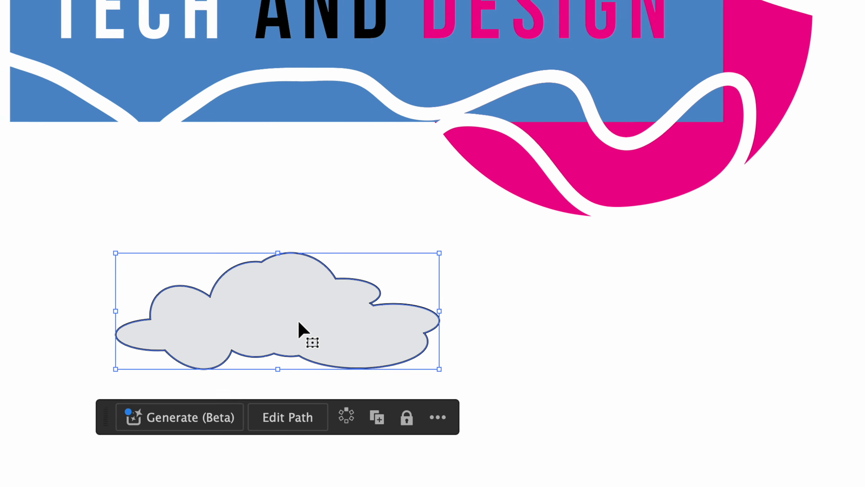
click(471, 314)
click(361, 276)
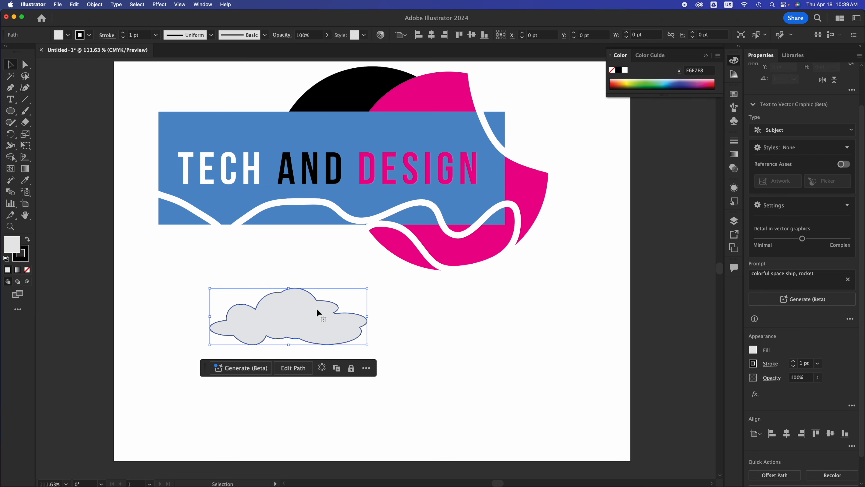